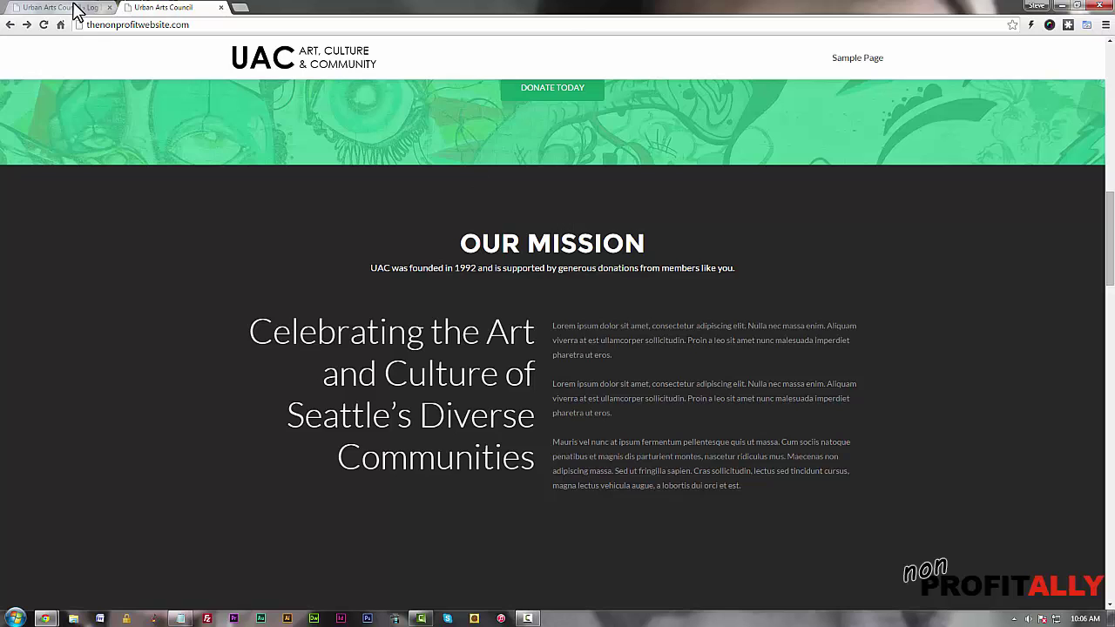
# Step: Log in to the Urban Arts Council site's WordPress admin with the prefilled credentials and start a new post from the posts list
pyautogui.click(70, 9)
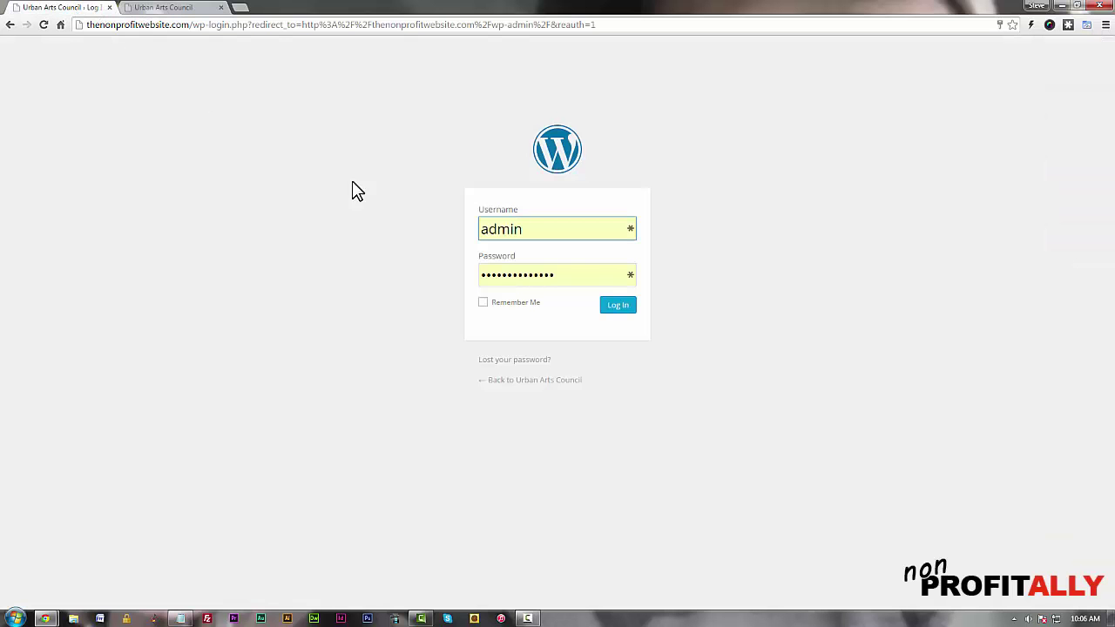
pyautogui.click(614, 312)
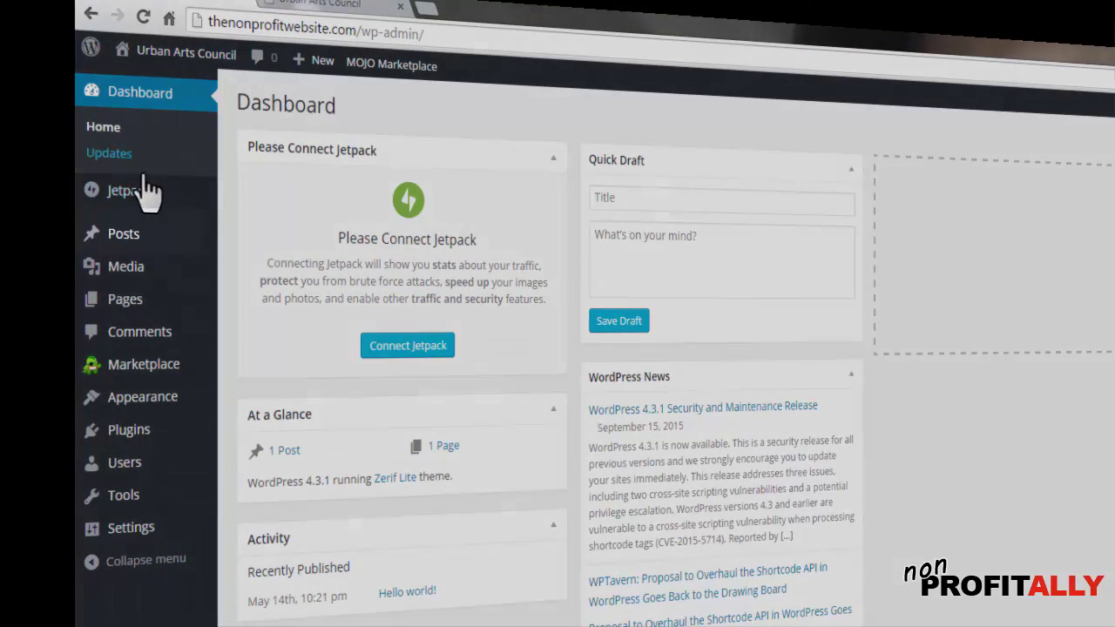
pyautogui.moveTo(131, 249)
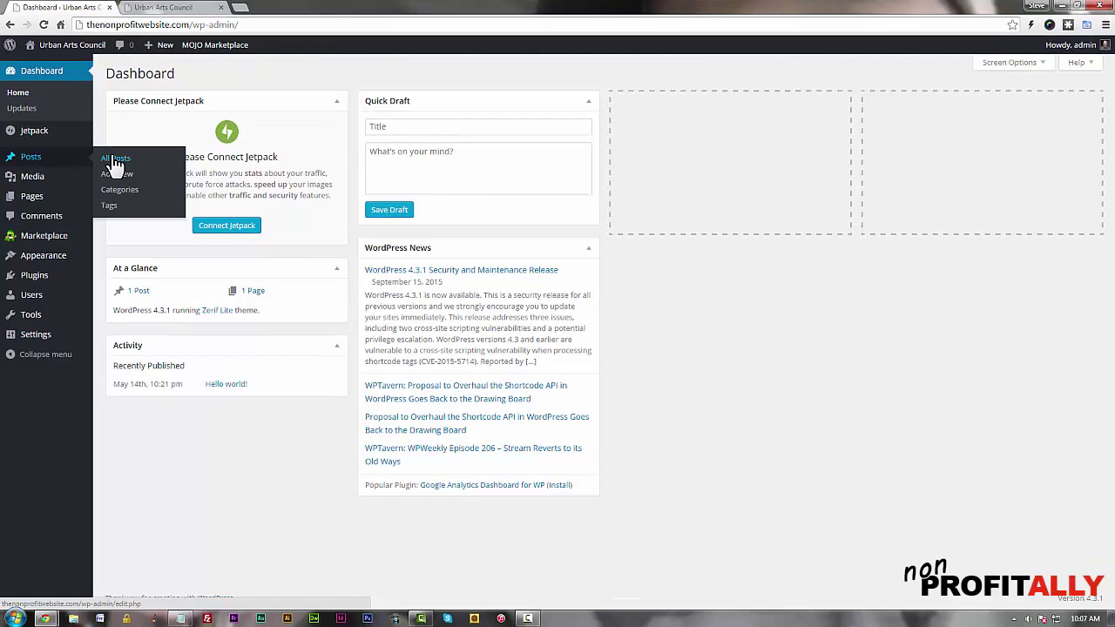
pyautogui.click(116, 160)
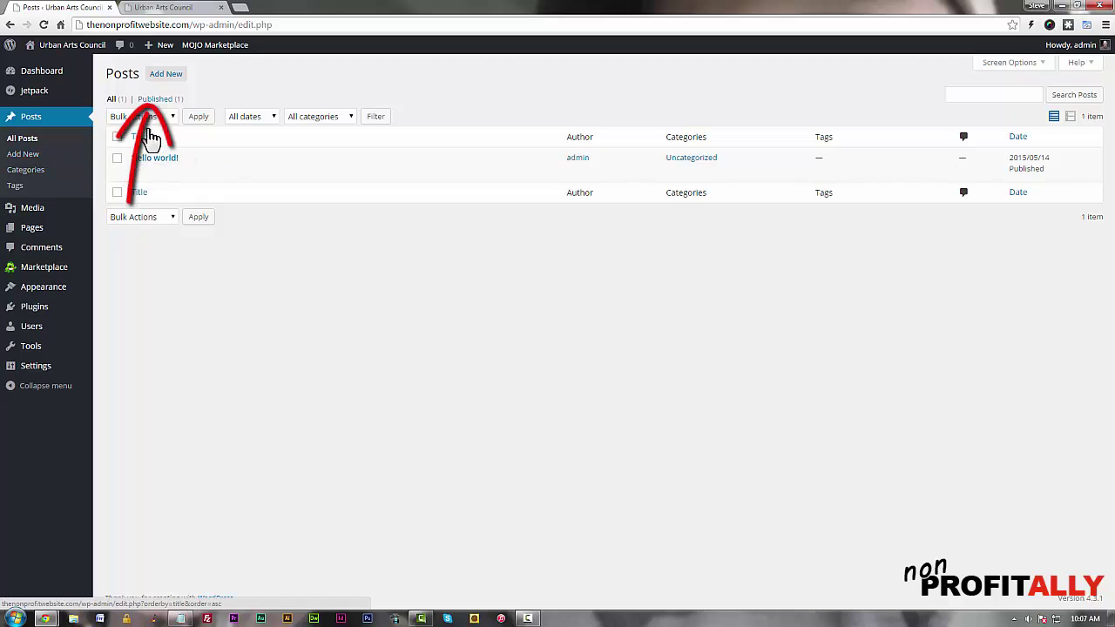
pyautogui.click(167, 75)
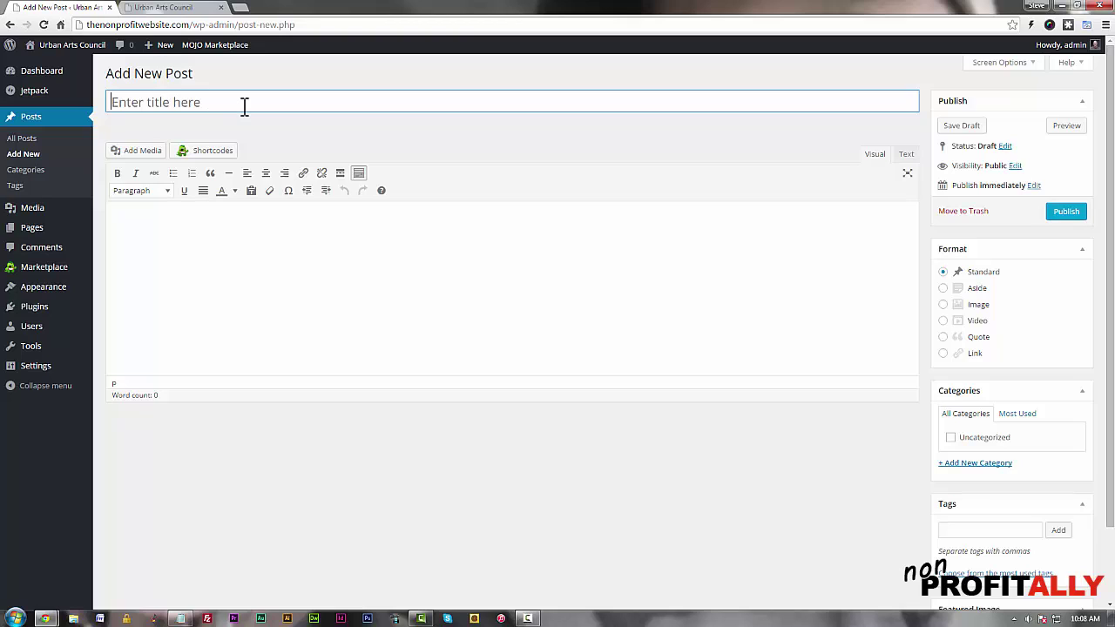
# Step: Title the post "Welcome New Board Members" and fill its body with the Latin placeholder text beginning "Sed ut perspiciatis unde omnis iste natus"
pyautogui.write('Welcome New boa')
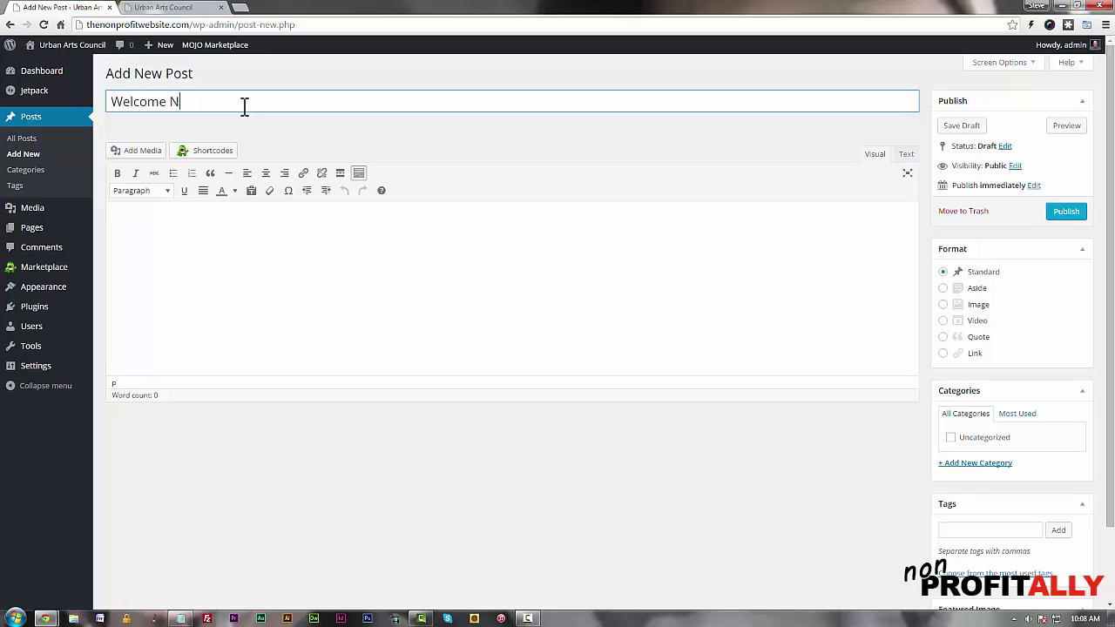
pyautogui.press('BackSpace')
pyautogui.press('BackSpace')
pyautogui.press('BackSpace')
pyautogui.write('Board Members')
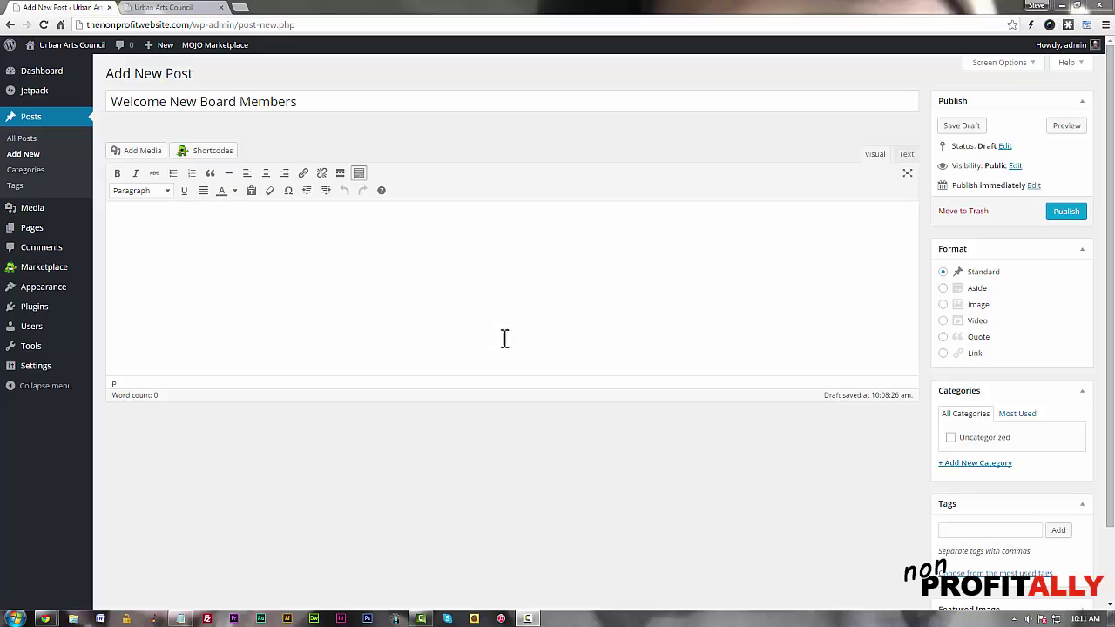
pyautogui.click(369, 251)
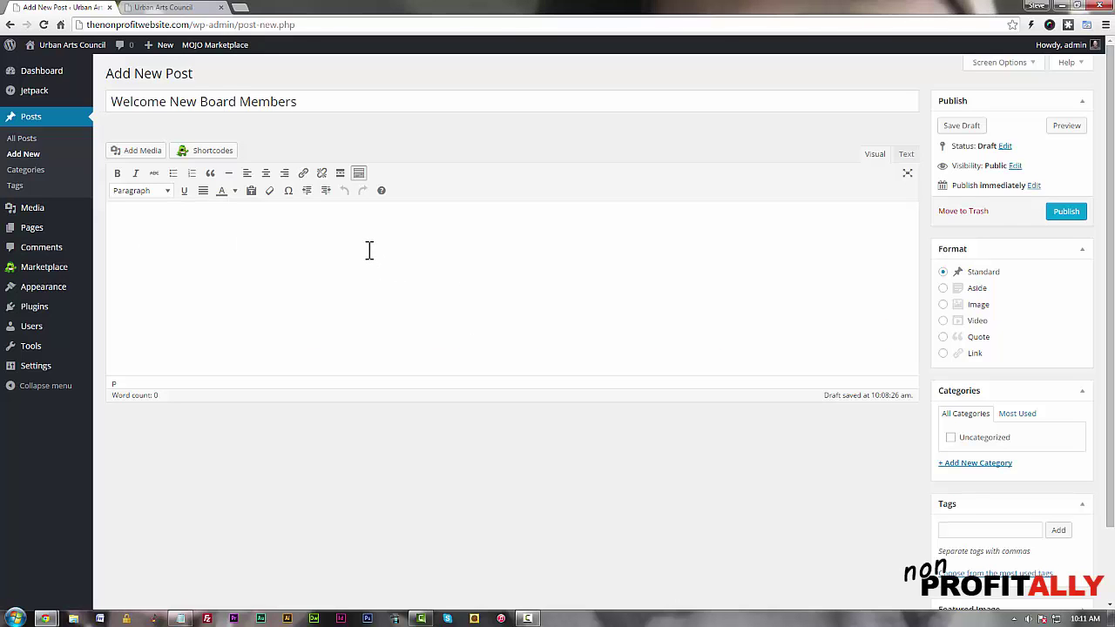
pyautogui.write('Sed ut perspiciatis unde omnis iste natus error sit voluptatem accusantium doloremque laudantium, totam rem aperiam, eaque ipsa quae ab illo inventore veritatis et quasi architecto beatae vitae dicta sunt explicabo. Nemo enim ipsam voluptatem quia voluptas sit aspernatur aut odit aut fugit, sed quia consequuntur magni dolores eos qui ratione voluptatem sequi nesciunt.  Neque porro quisquam est. Qui dolorem ipsum quia dolor sit amet. consectetur, adipisci velit. Sed quia non numquam.  Eius modi tempora incidunt ut labore et dolore magnam aliquam quaerat voluptatem. Ut enim ad minima veniam, quis nostrum exercitationem ullam corporis suscipit laboriosam, nisi ut aliquid ex ea commodi consequatur? Quis autem vel eum iure reprehenderit qui in ea voluptate velit esse quam nihil molestiae consequatur, vel illum qui dolorem eum fugiat quo voluptas nulla pariatur?')
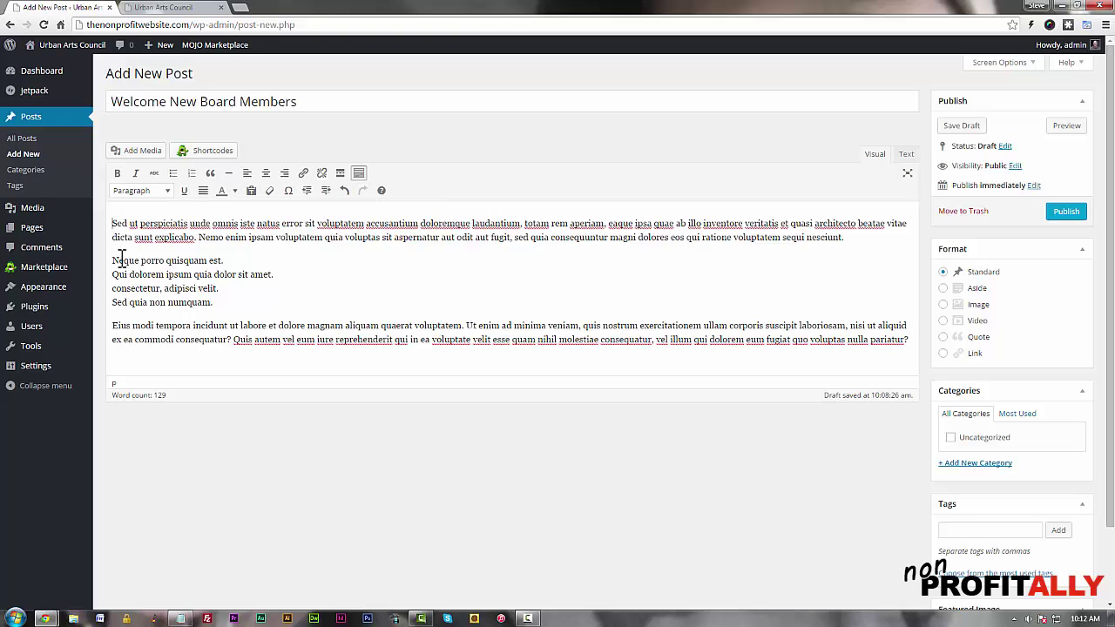
# Step: Separate the four short lines from "Neque porro quisquam est." to "Sed quia non numquam." into individual paragraphs
pyautogui.click(226, 262)
pyautogui.press('Return')
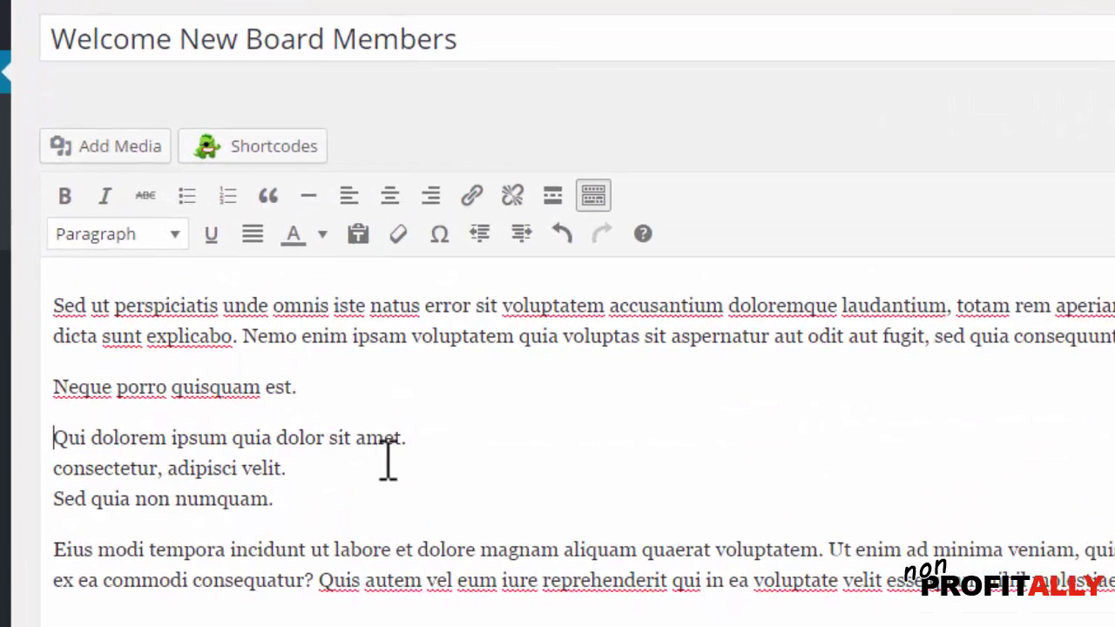
pyautogui.click(291, 300)
pyautogui.press('Delete')
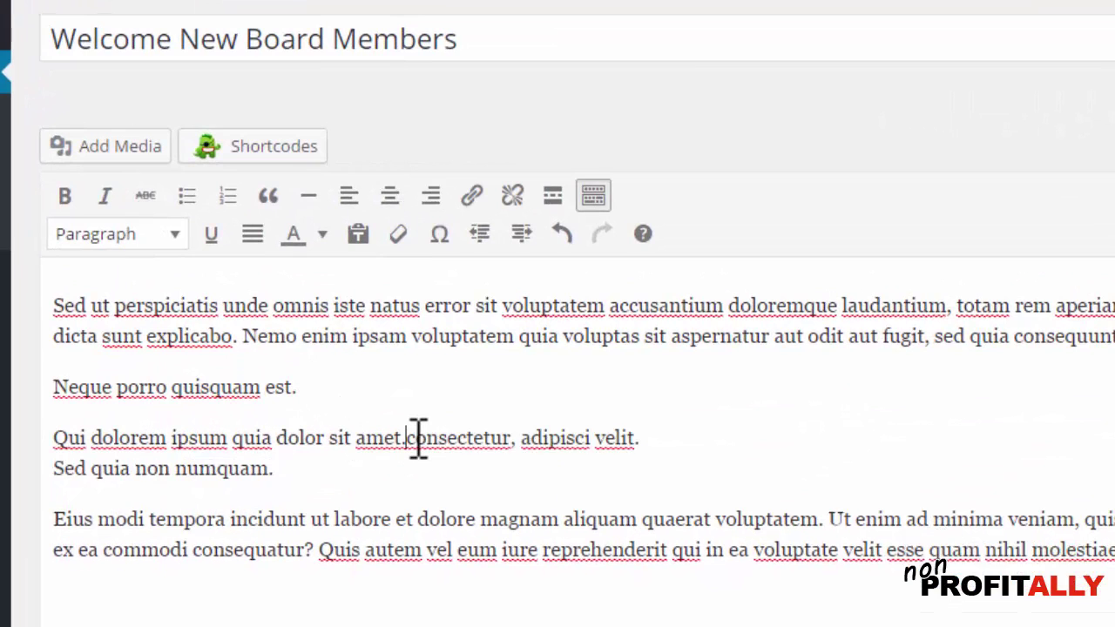
pyautogui.press('Return')
pyautogui.click(319, 490)
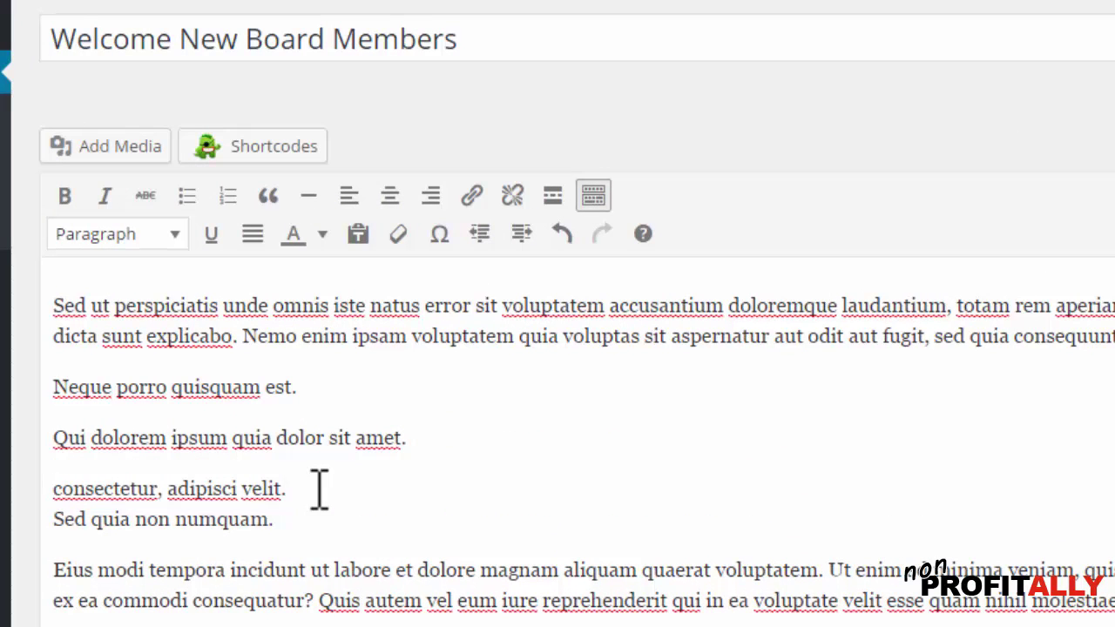
pyautogui.press('Delete')
pyautogui.press('Return')
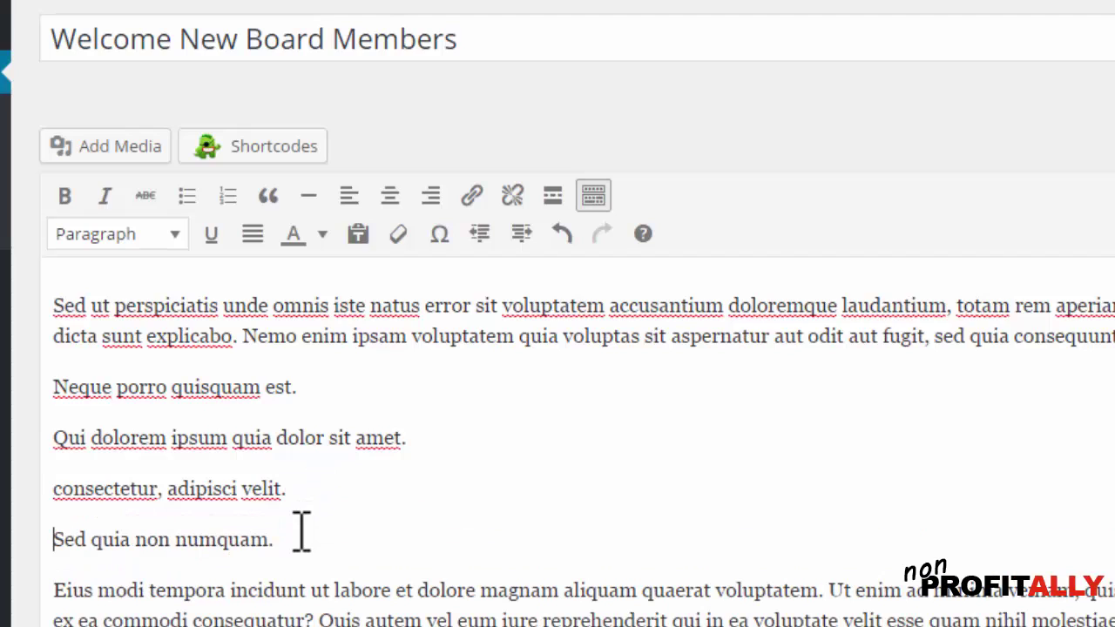
# Step: Format the four short paragraphs in the middle of the post as a bulleted list
pyautogui.moveTo(293, 540); pyautogui.dragTo(34, 392)
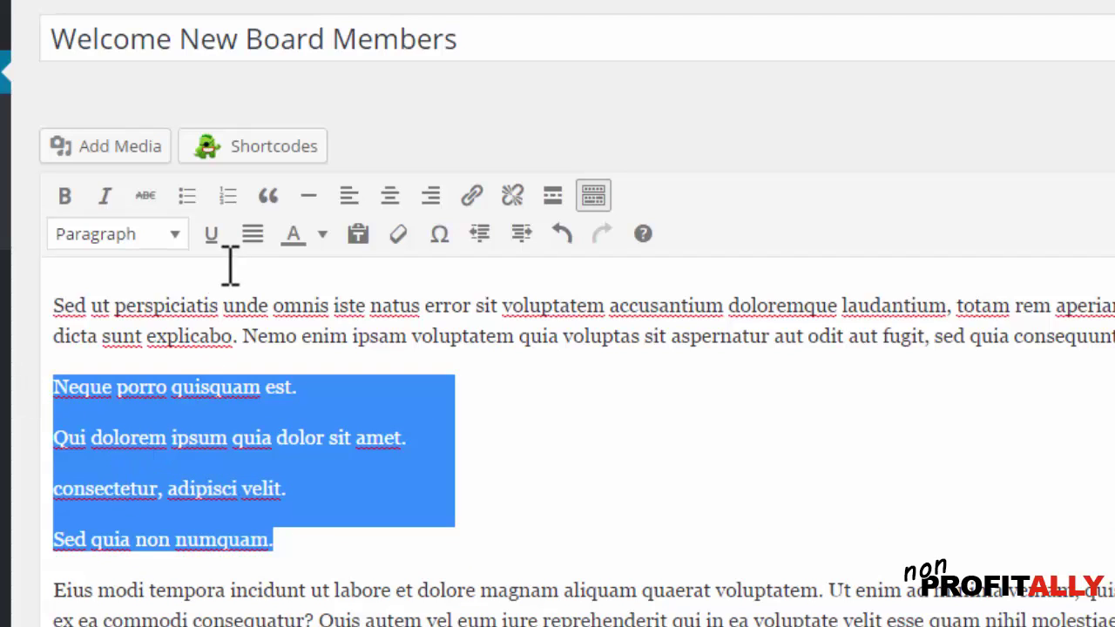
pyautogui.click(186, 200)
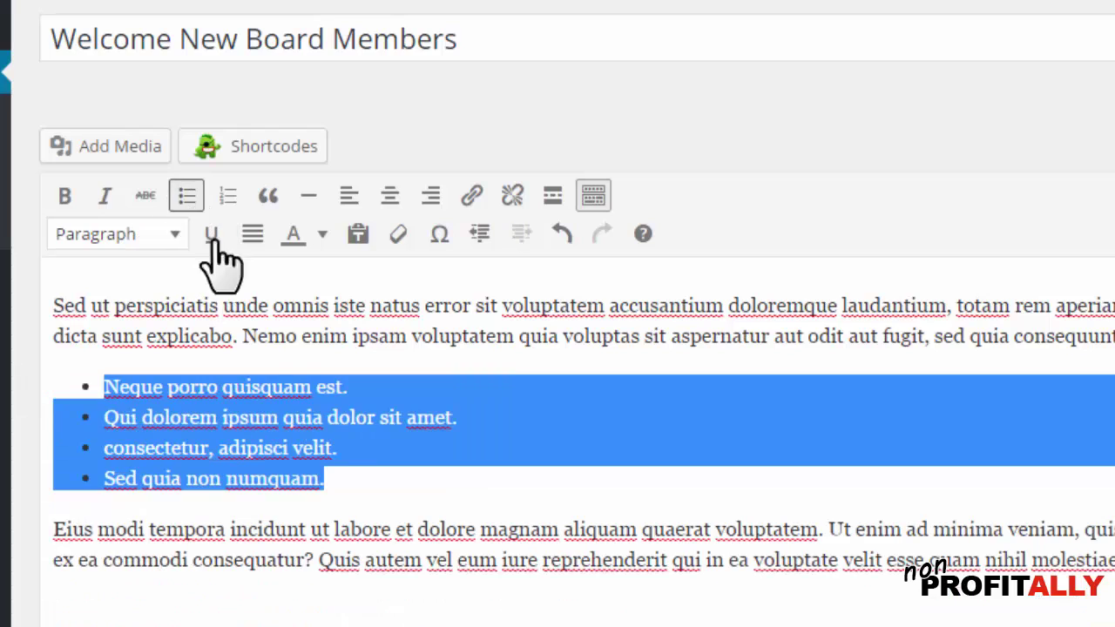
pyautogui.click(381, 479)
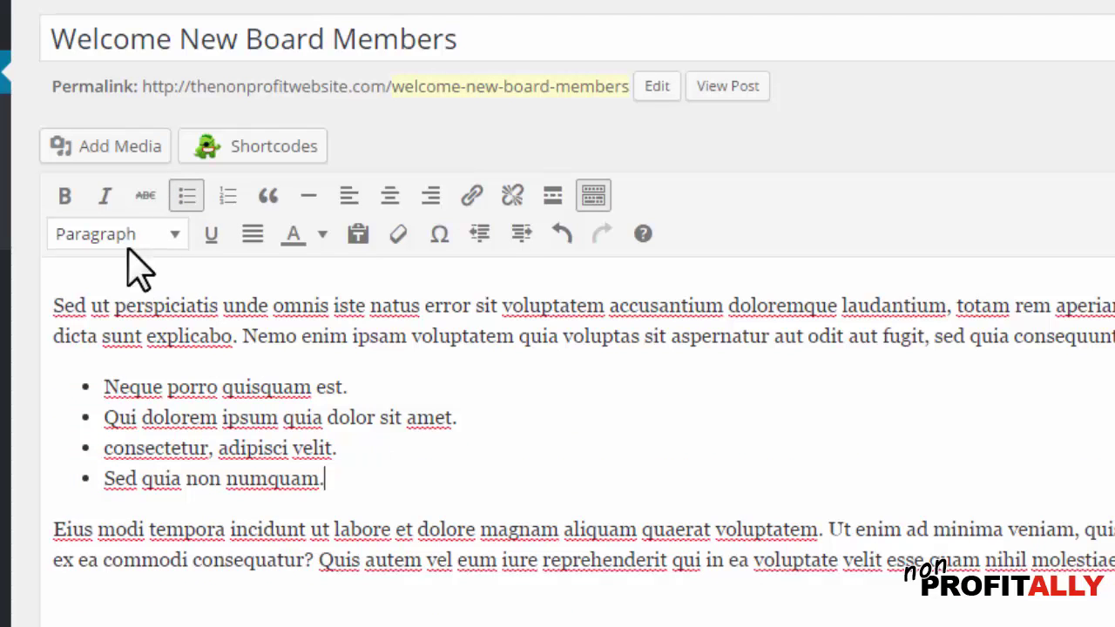
# Step: Make the opening words "Sed ut perspiciatis unde" of the first paragraph bold
pyautogui.click(99, 305)
pyautogui.moveTo(53, 305); pyautogui.dragTo(270, 303)
pyautogui.click(63, 197)
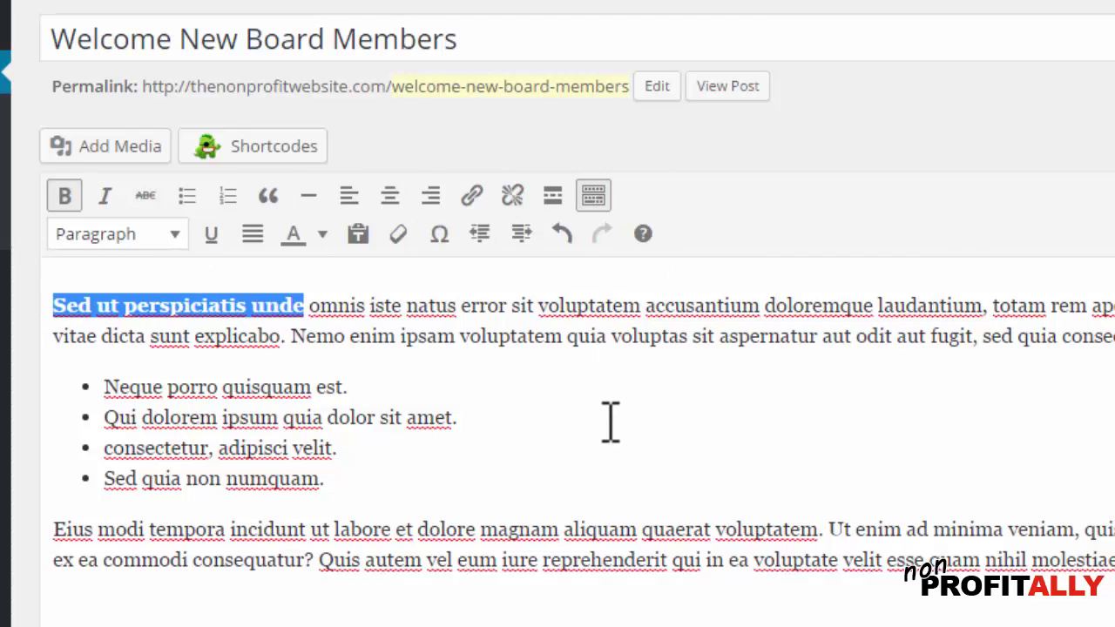
pyautogui.click(455, 391)
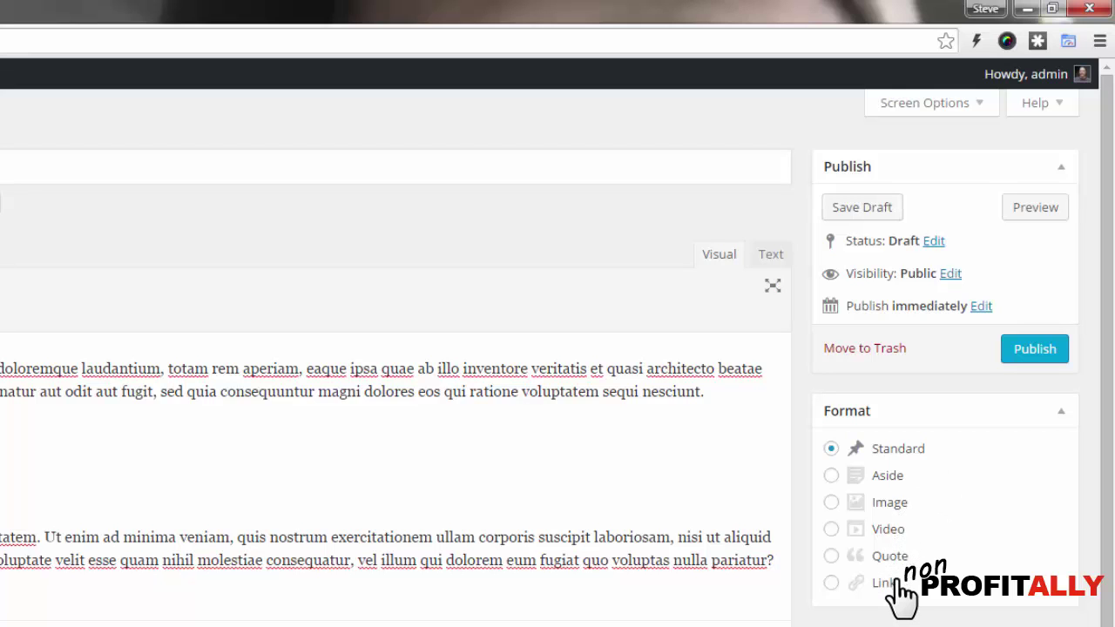
# Step: Add a new category named "Latest News" to the post without a parent category
pyautogui.scroll(-4, 898, 582)
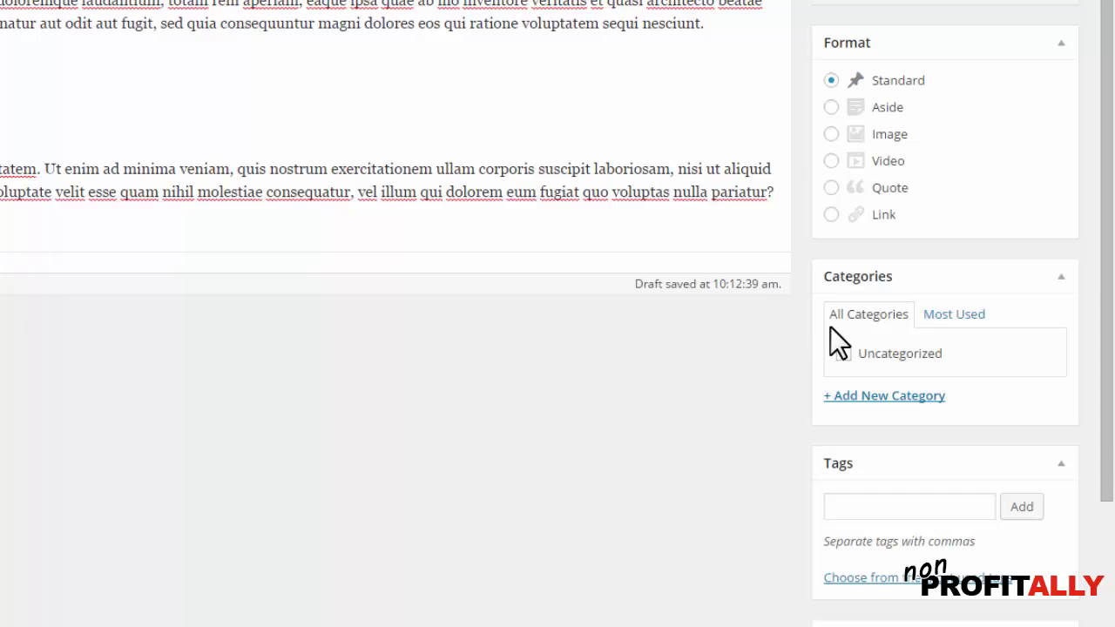
pyautogui.scroll(-1, 836, 342)
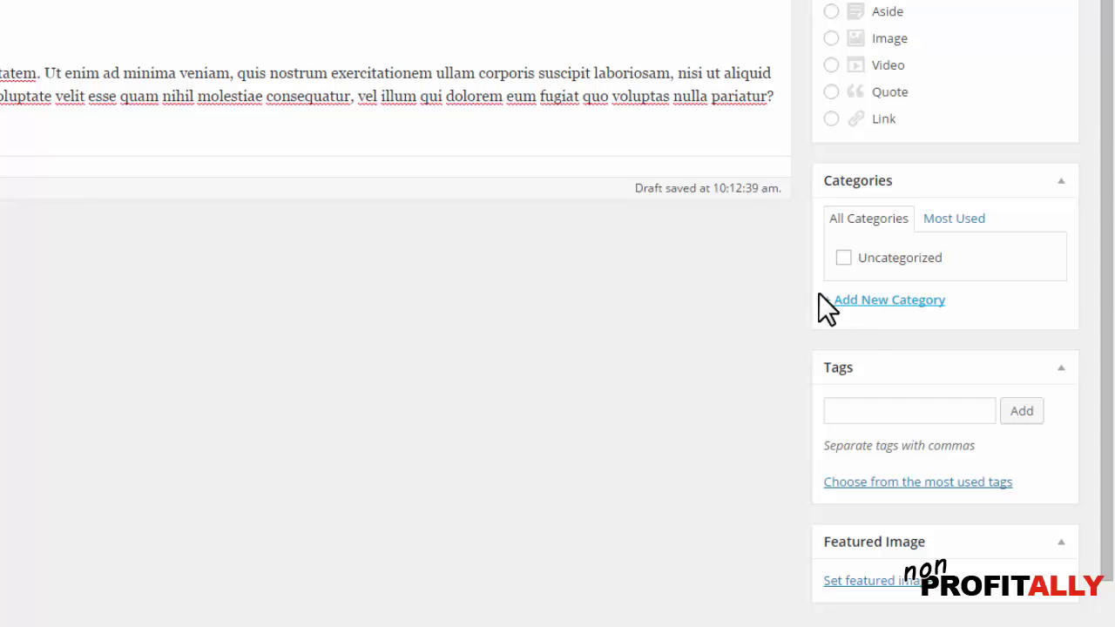
pyautogui.click(875, 301)
pyautogui.write('Latest News')
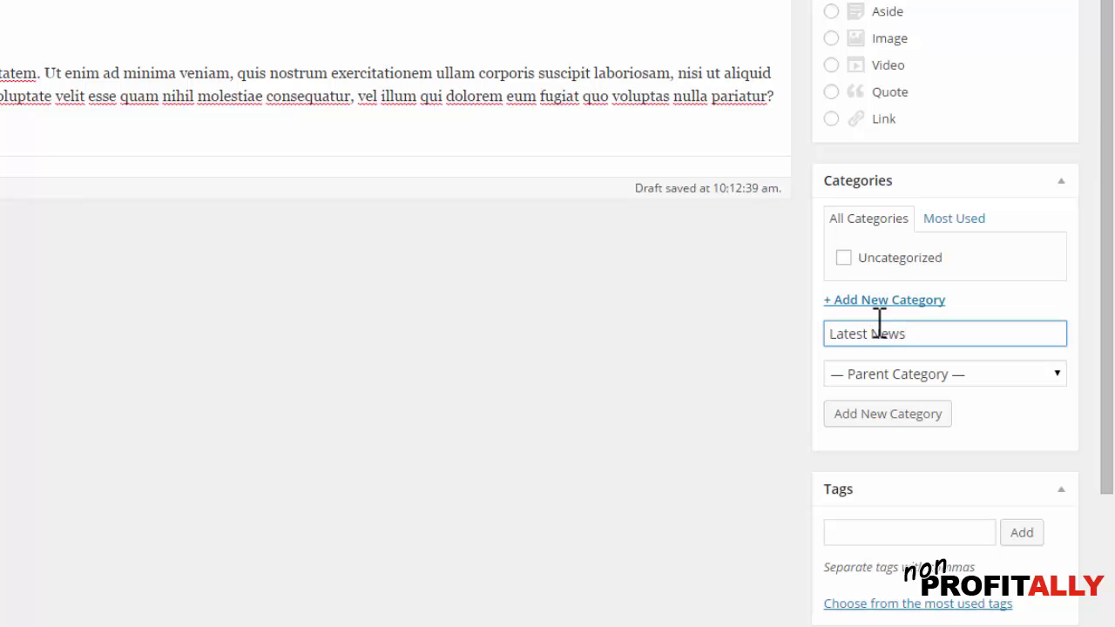
pyautogui.click(876, 420)
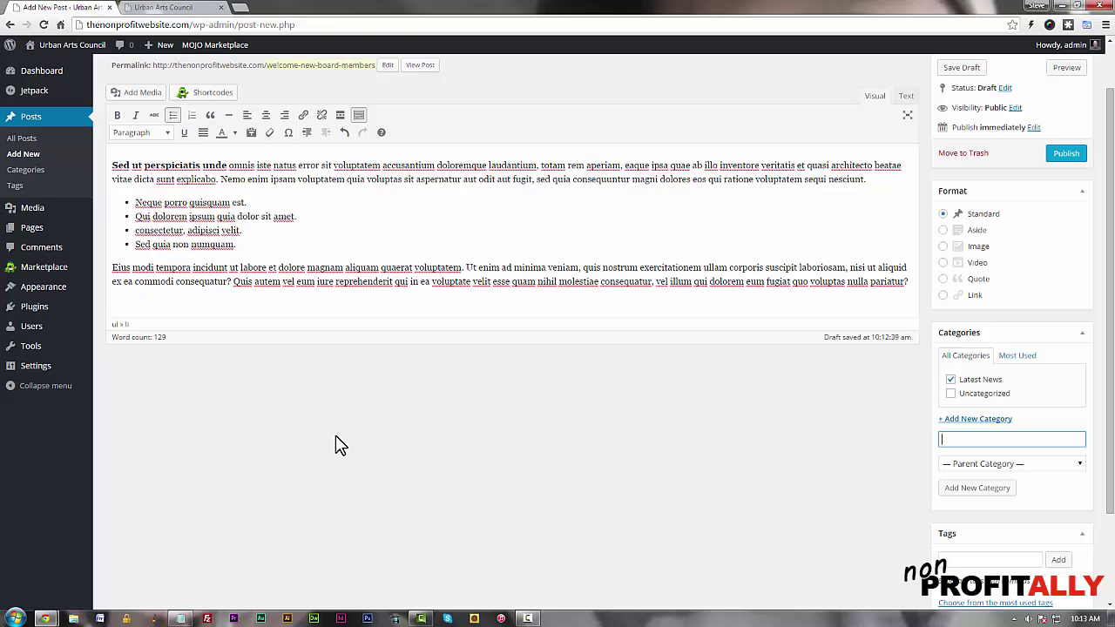
# Step: Set header_kids.jpg, the picture of children giving thumbs up, from the media library as the post's featured image
pyautogui.moveTo(26, 370)
pyautogui.scroll(-1, 908, 478)
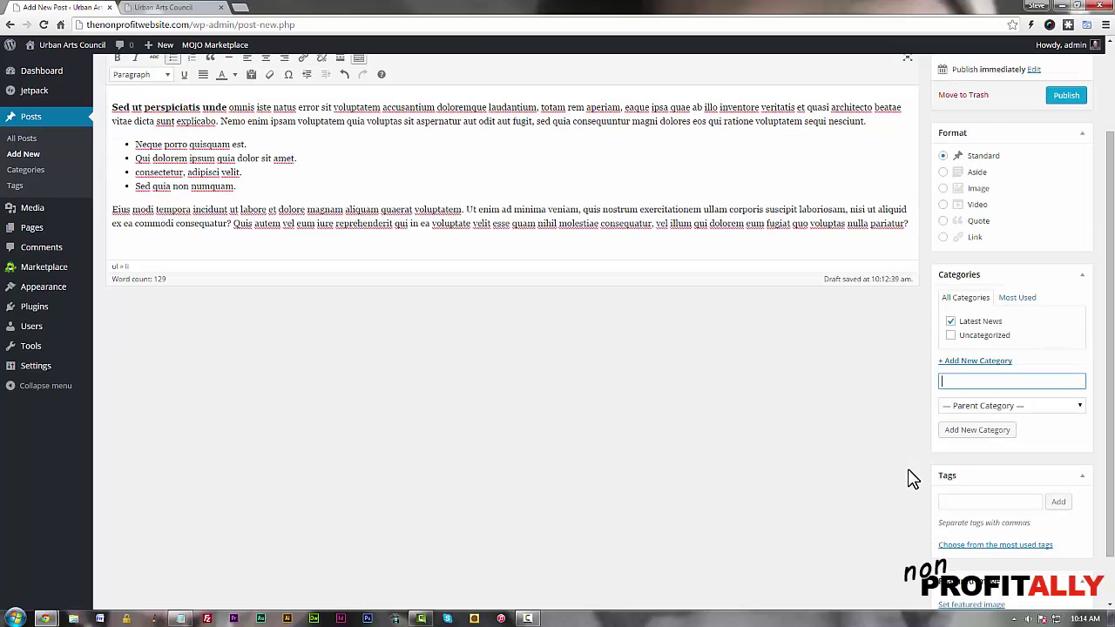
pyautogui.scroll(-1, 850, 541)
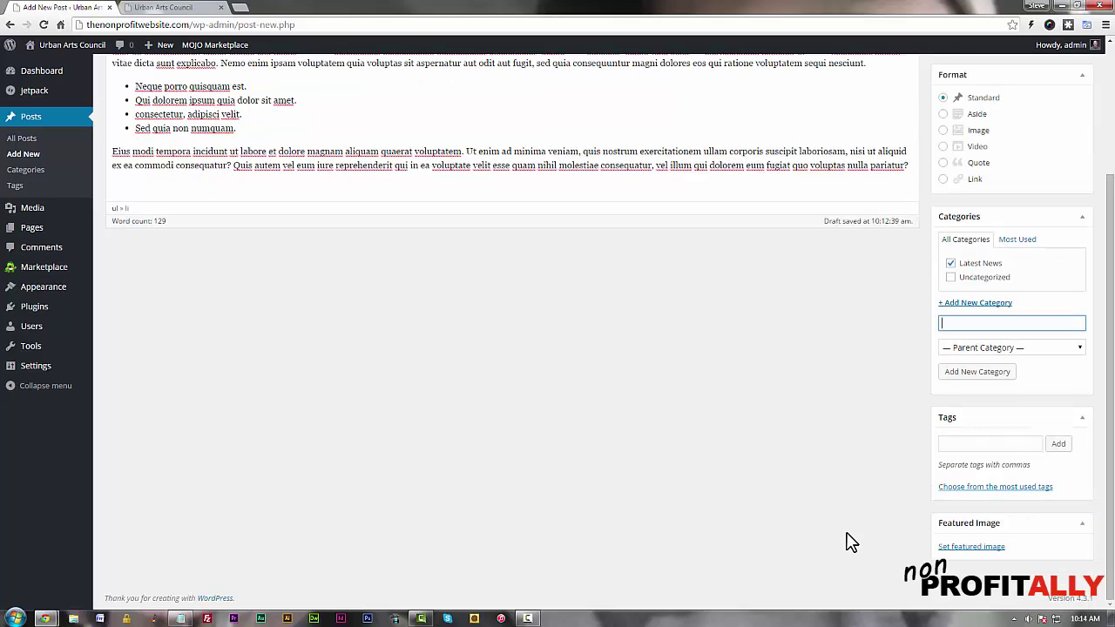
pyautogui.click(973, 548)
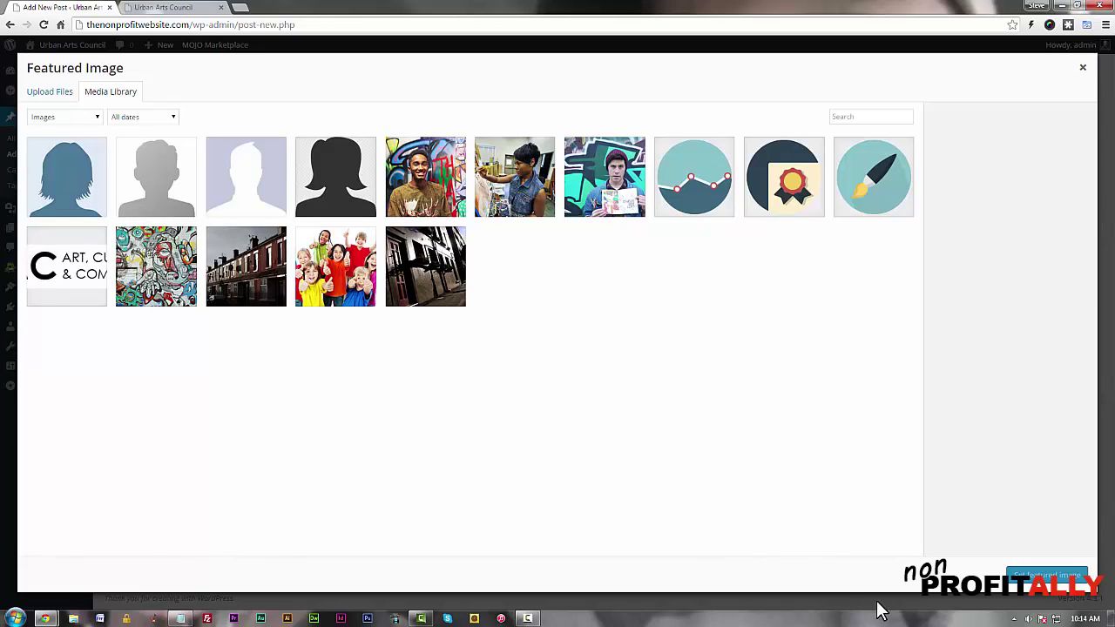
pyautogui.click(343, 277)
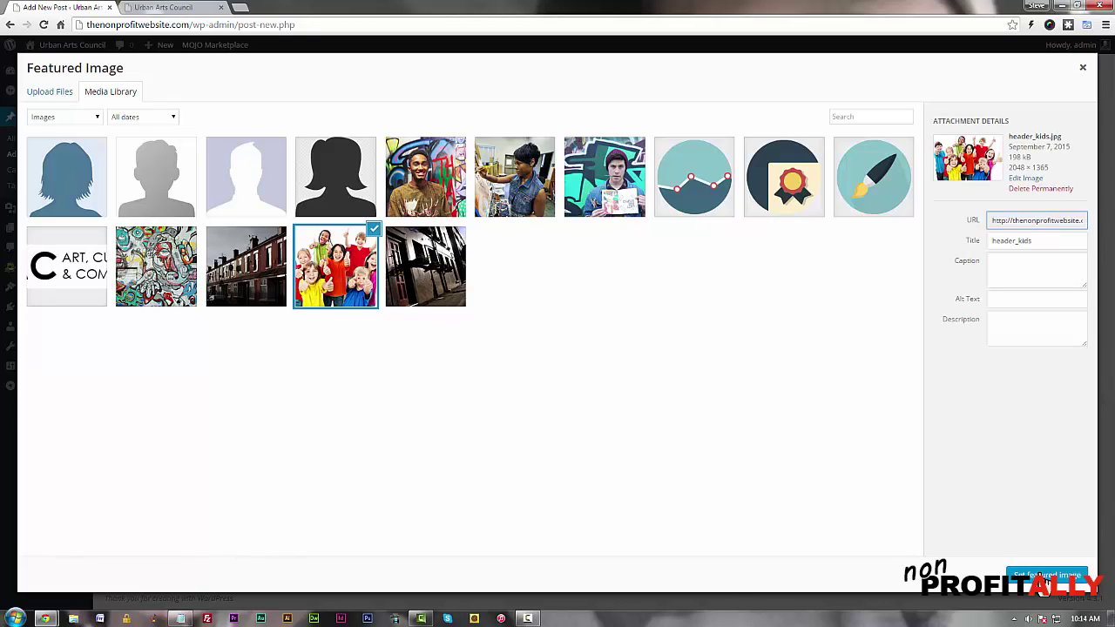
pyautogui.click(1046, 577)
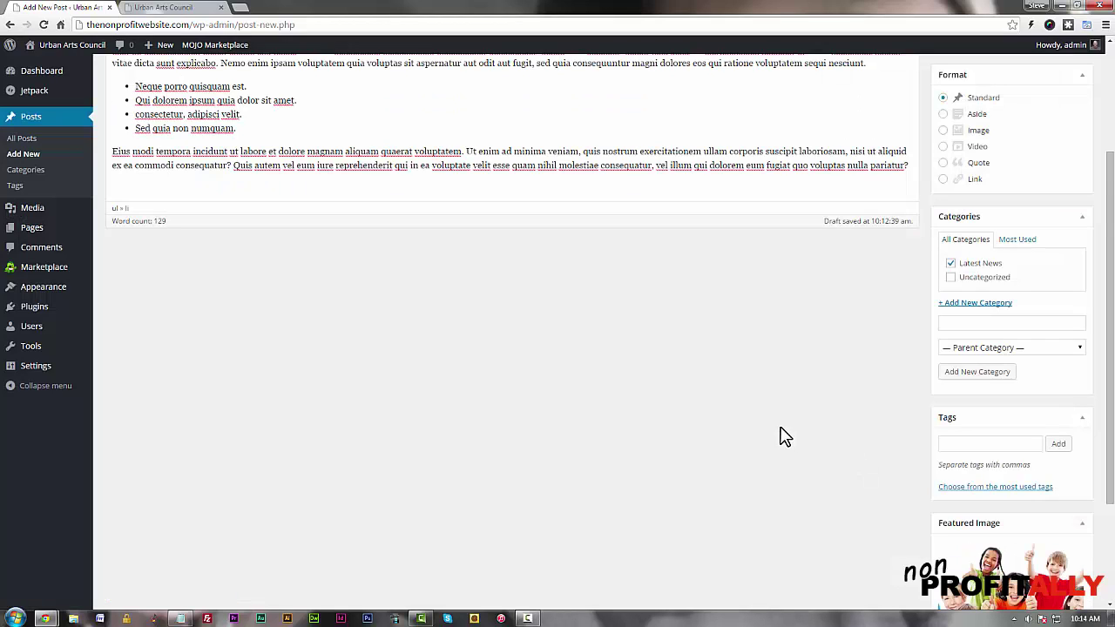
# Step: Check the featured image preview and publish the "Welcome New Board Members" post
pyautogui.scroll(-2, 782, 435)
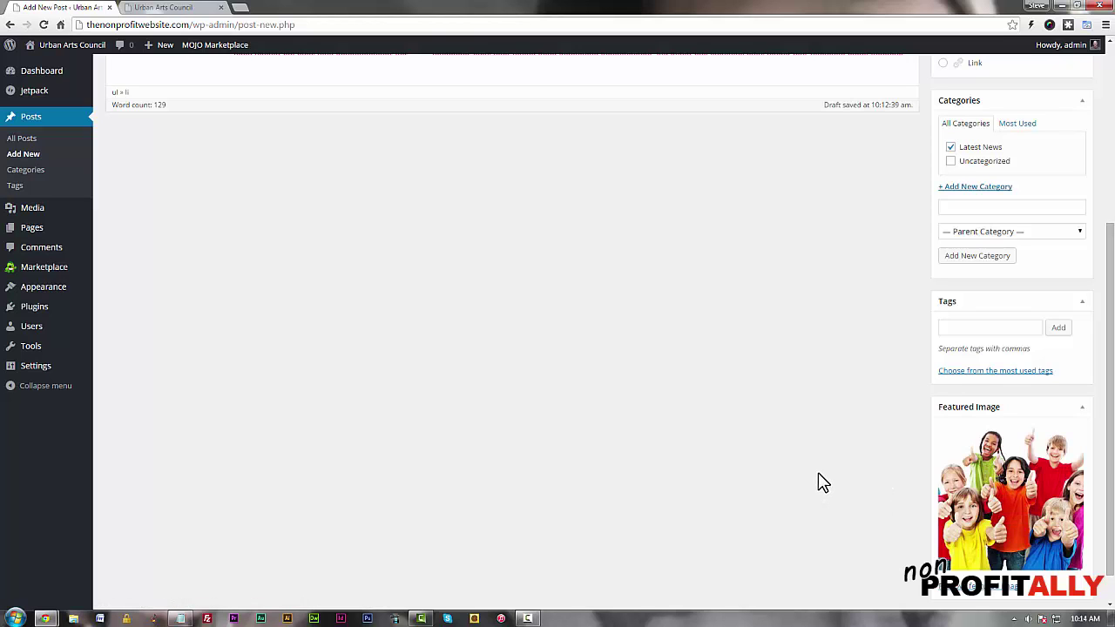
pyautogui.scroll(-1, 824, 484)
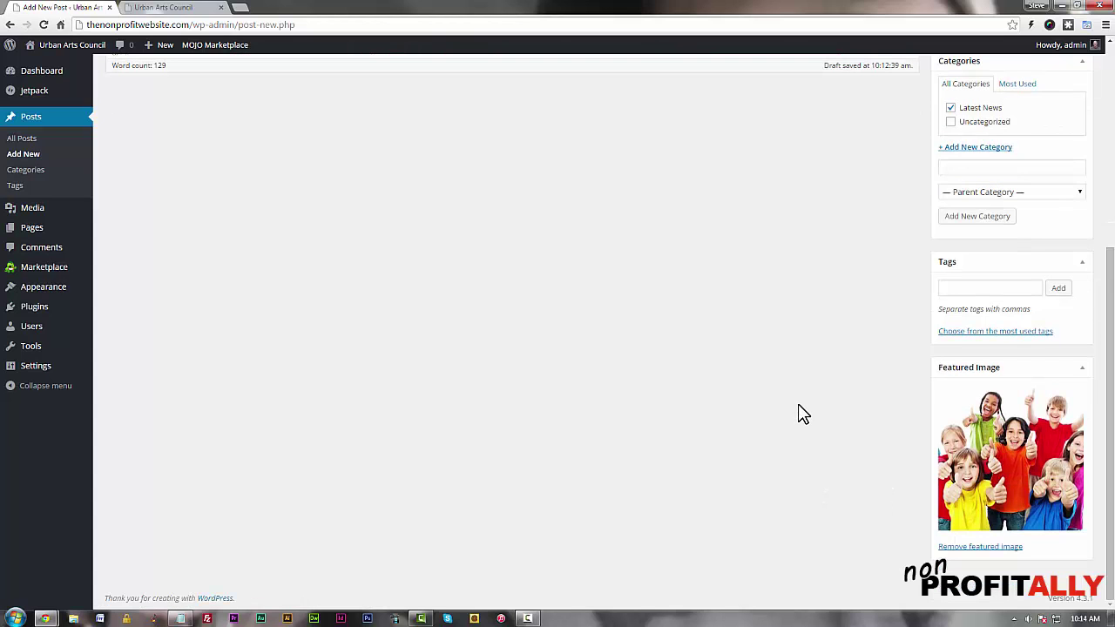
pyautogui.scroll(4, 799, 411)
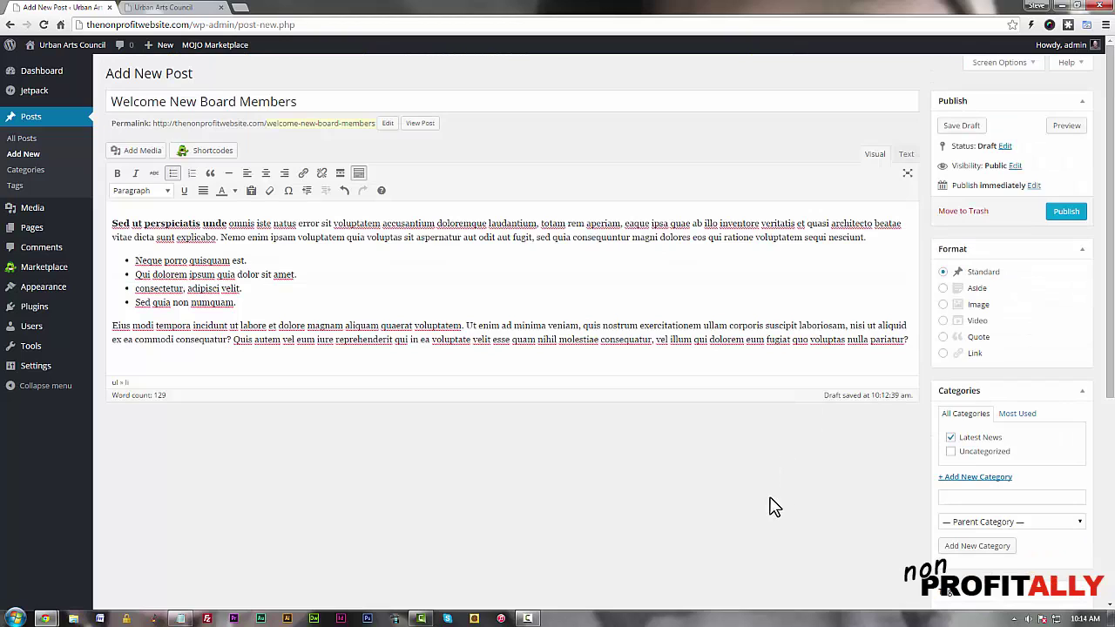
pyautogui.click(1068, 212)
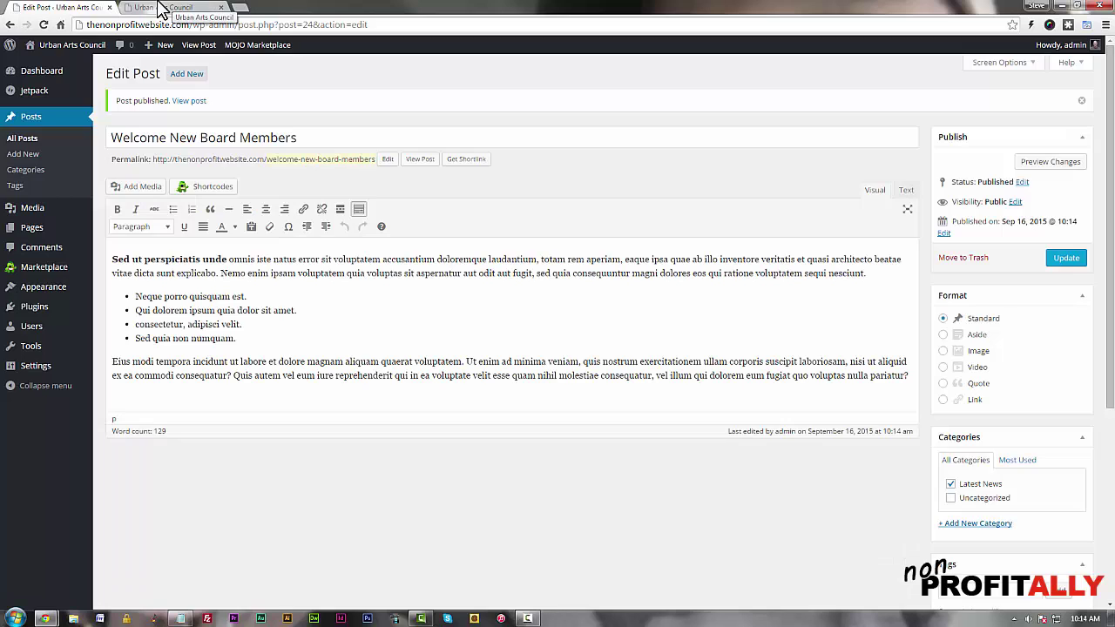
# Step: Reload the live Urban Arts Council homepage and examine how the new post appears in the News & Events section
pyautogui.click(160, 9)
pyautogui.scroll(1, 244, 163)
pyautogui.scroll(15, 244, 163)
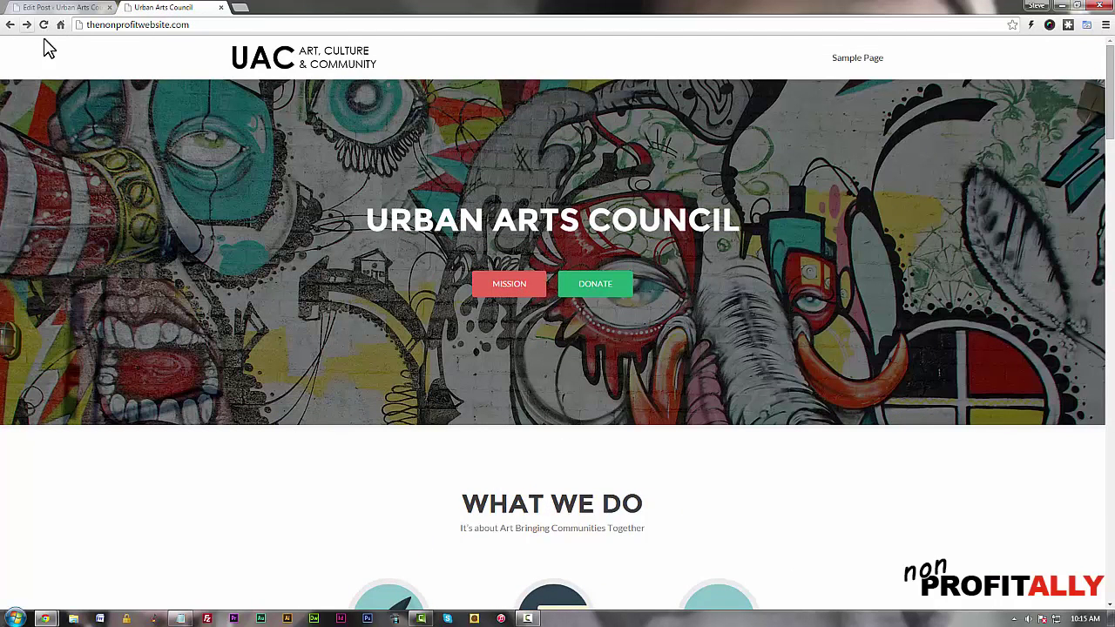
pyautogui.click(46, 25)
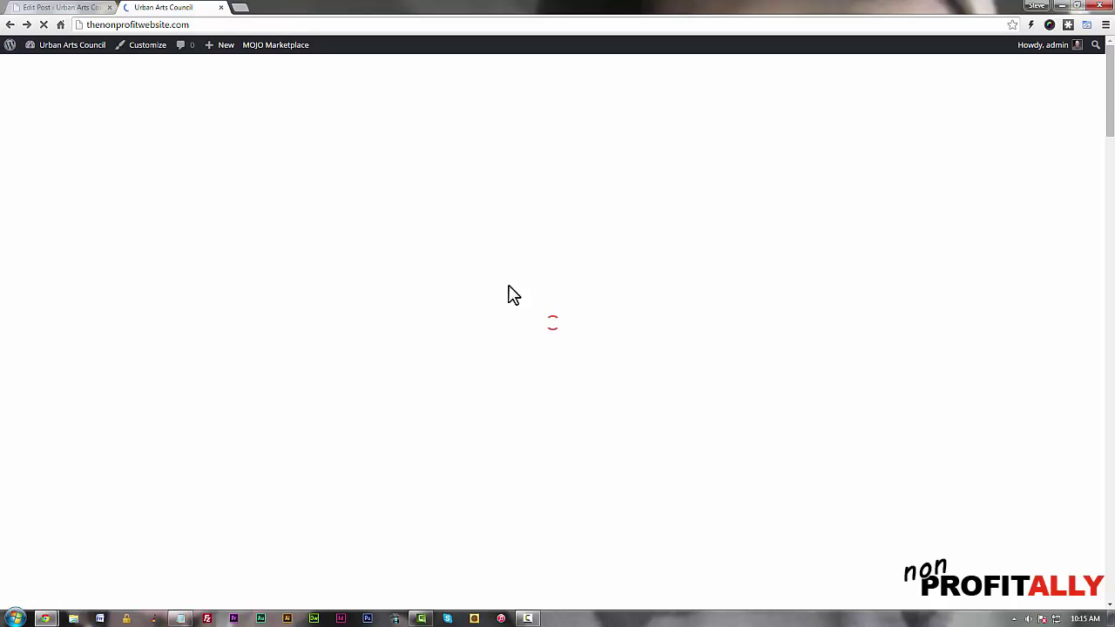
pyautogui.scroll(-5, 510, 287)
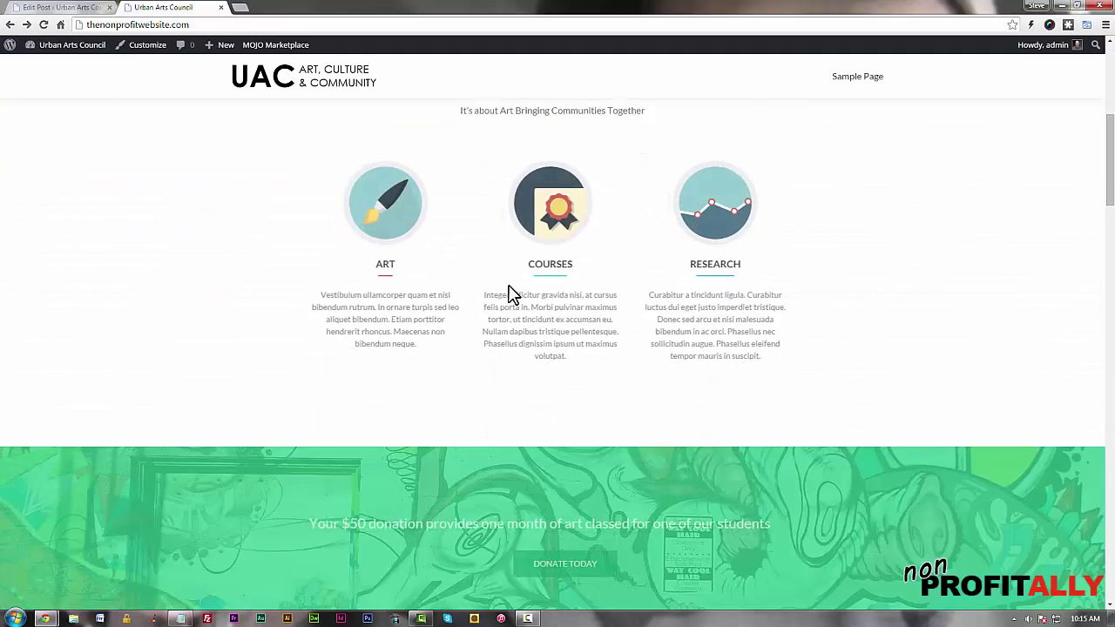
pyautogui.scroll(-10, 513, 295)
pyautogui.scroll(-8, 510, 294)
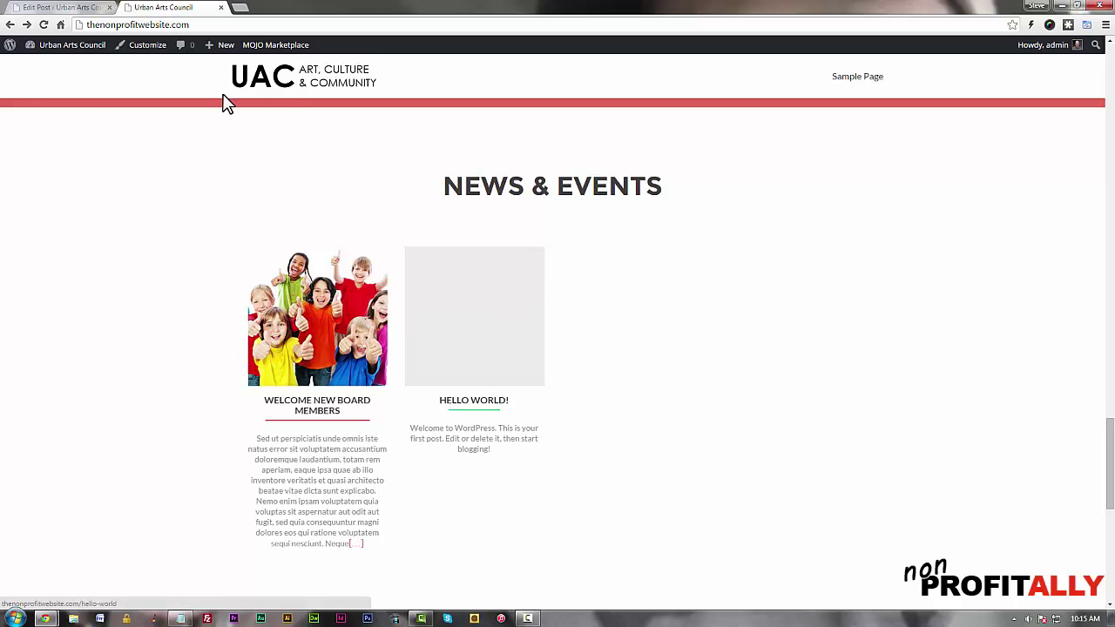
# Step: Go back to the WordPress admin and add a post category named "Events" with no parent
pyautogui.click(63, 9)
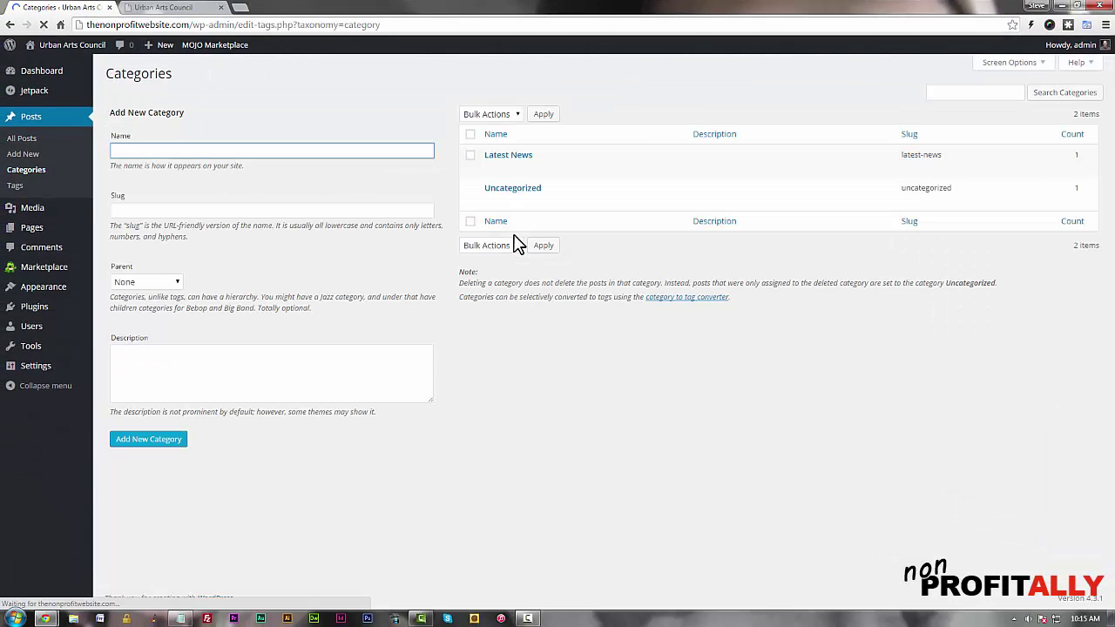
pyautogui.moveTo(520, 181)
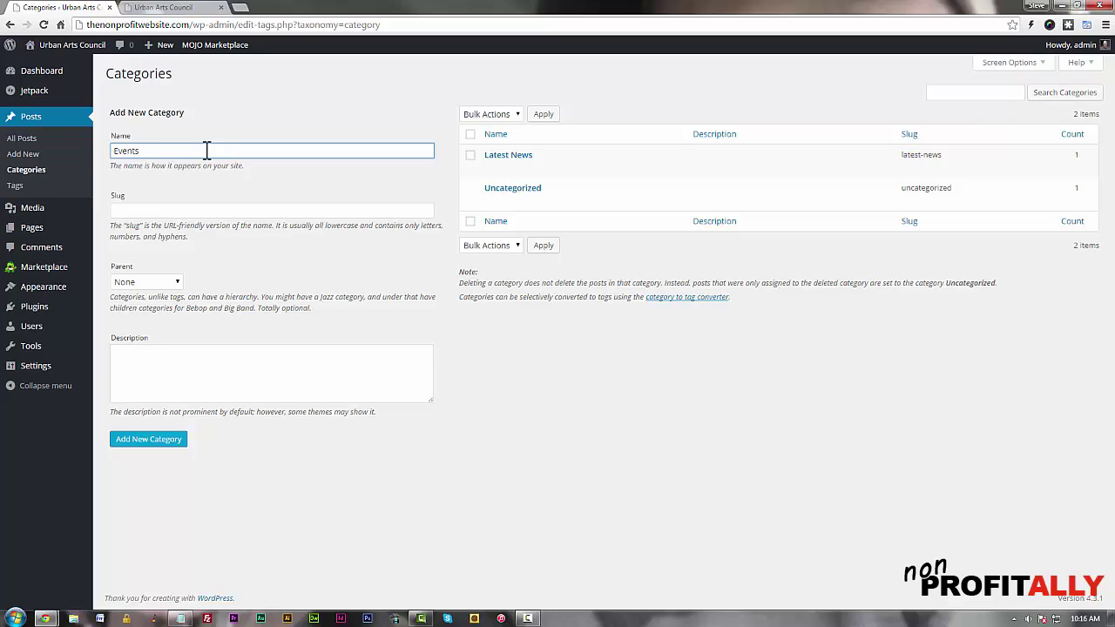
pyautogui.click(157, 443)
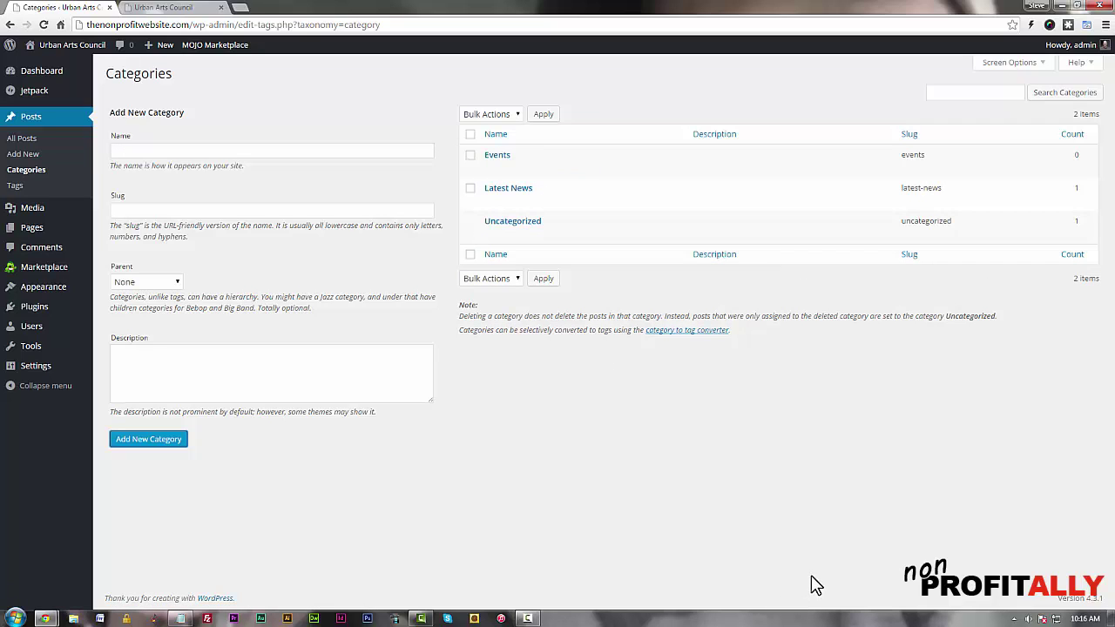
# Step: Create a new post titled "Event One" with two paragraphs of placeholder text starting "At vero eos et accusamus" and assign it to the Events category
pyautogui.click(31, 157)
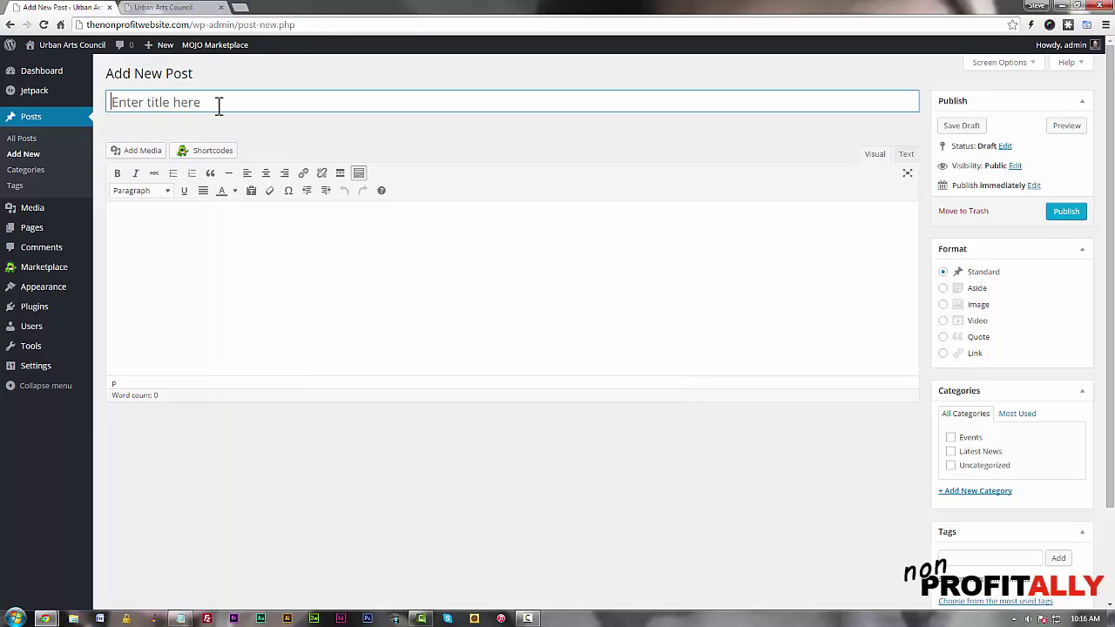
pyautogui.write('Event One')
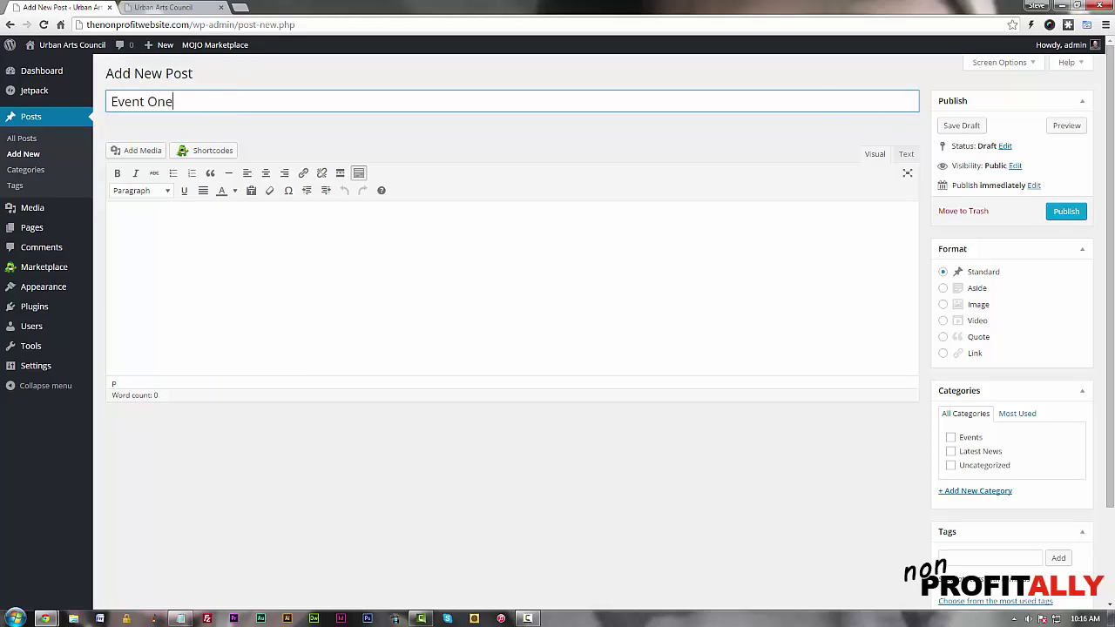
pyautogui.press('Tab')
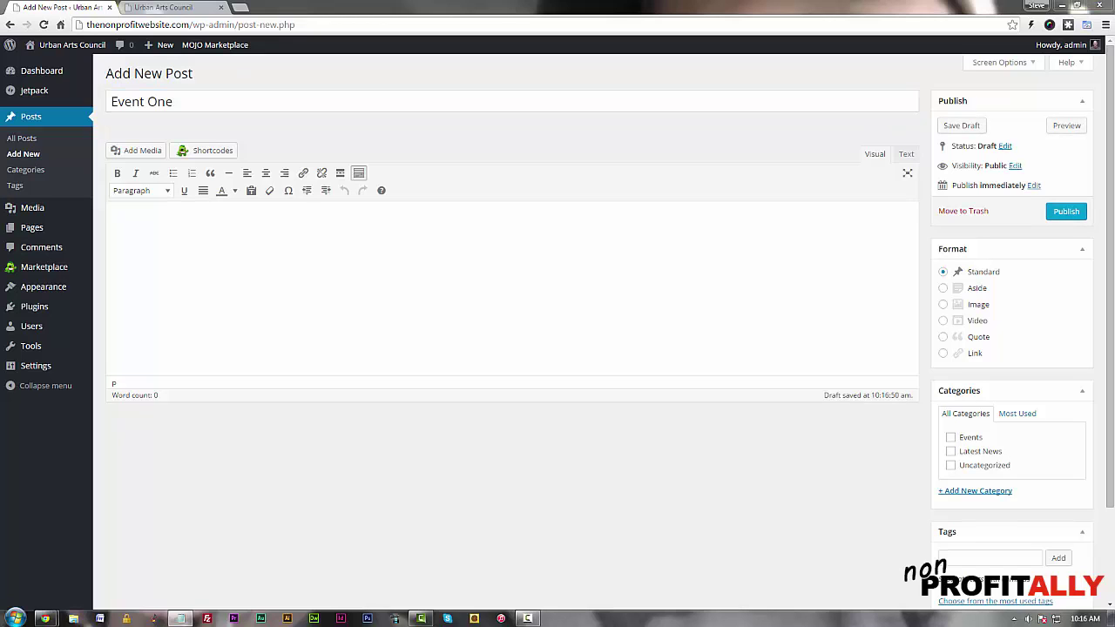
pyautogui.write('At vero eos et accusamus et iusto odio dignissimos ducimus qui blanditiis praesentium voluptatum deleniti atque corrupti quos dolores et quas molestias excepturi sint occaecati cupiditate non provident, similique sunt in culpa qui officia deserunt mollitia animi, id est laborum et dolorum fuga. Et harum quidem rerum facilis est et expedita distinctio. Nam libero tempore, cum soluta nobis est eligendi optio cumque nihil impedit quo minus id quod maxime placeat facere possimus, omnis voluptas assumenda est, omnis dolor repellendus. Temporibus autem quibusdam et aut officiis debitis aut rerum necessitatibus saepe eveniet ut et voluptates repudiandae sint et molestiae non recusandae.')
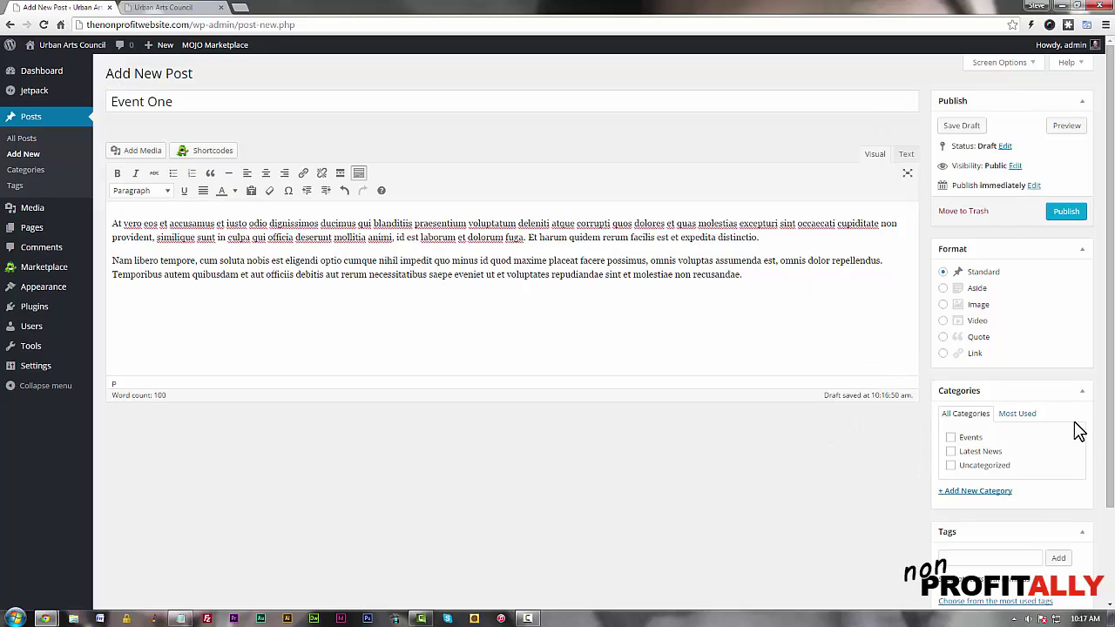
pyautogui.click(951, 438)
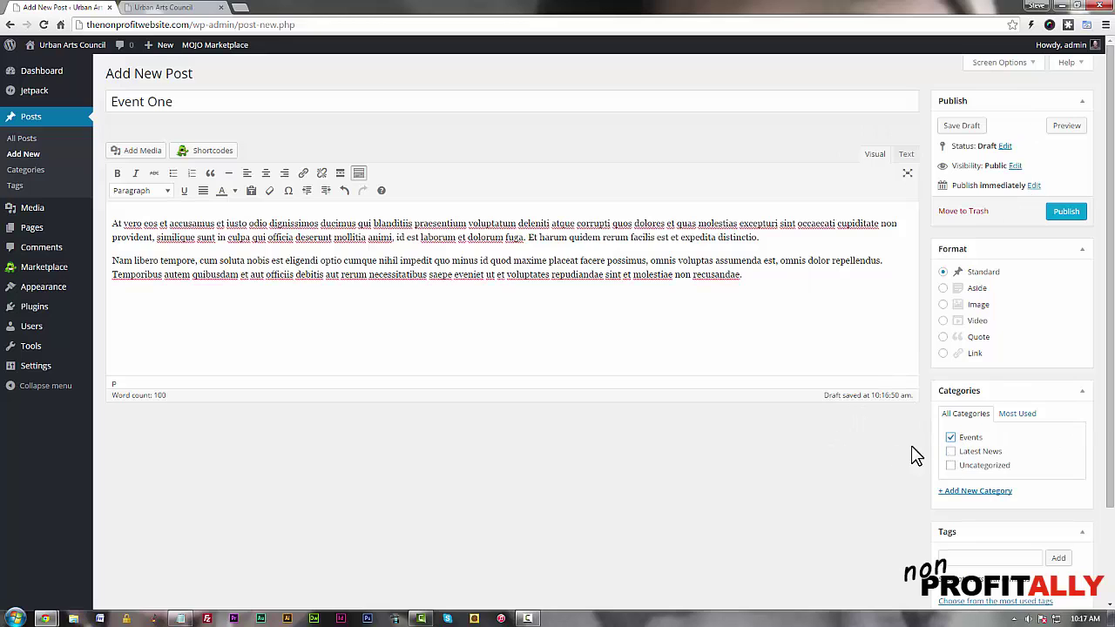
# Step: Set header_innercity_runaway.jpg, the dark street picture, from the media library as the featured image of the "Event One" post
pyautogui.scroll(-2, 884, 464)
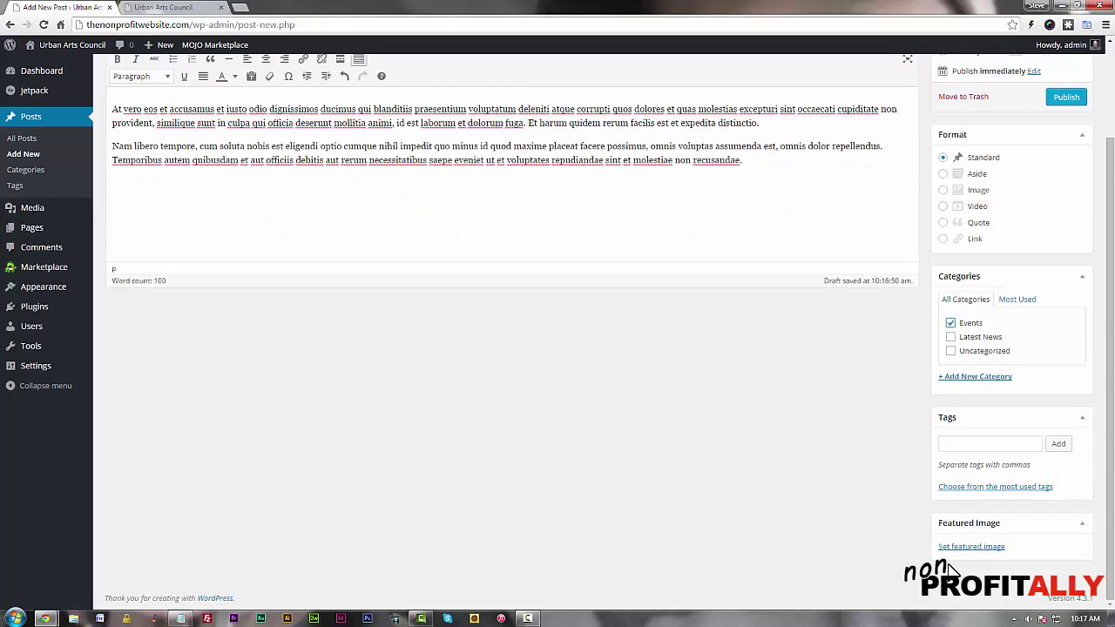
pyautogui.click(969, 547)
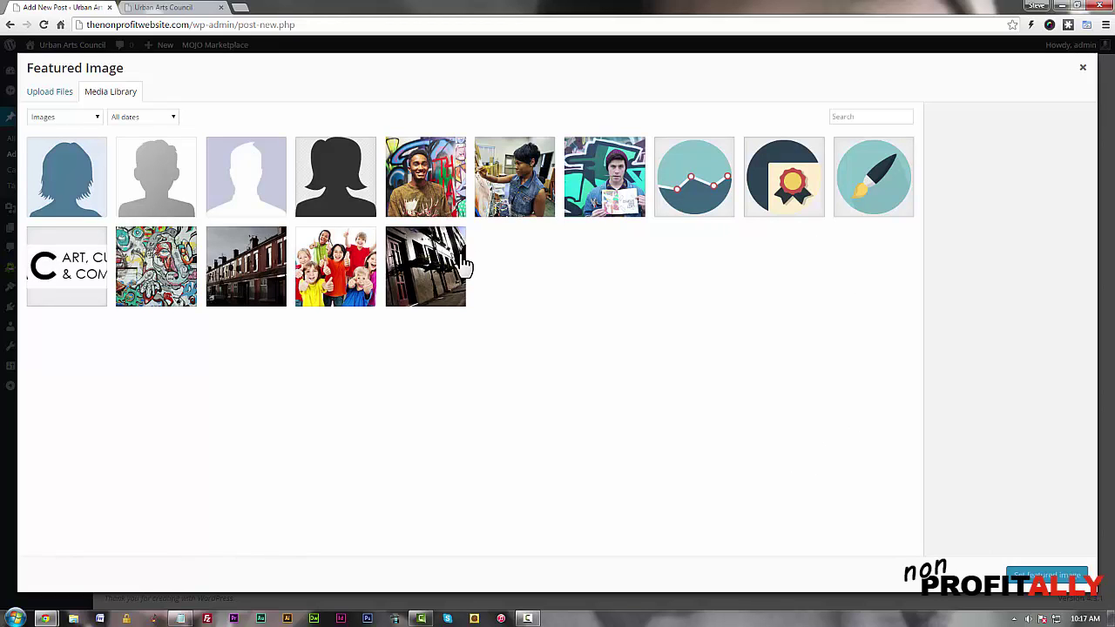
pyautogui.click(443, 280)
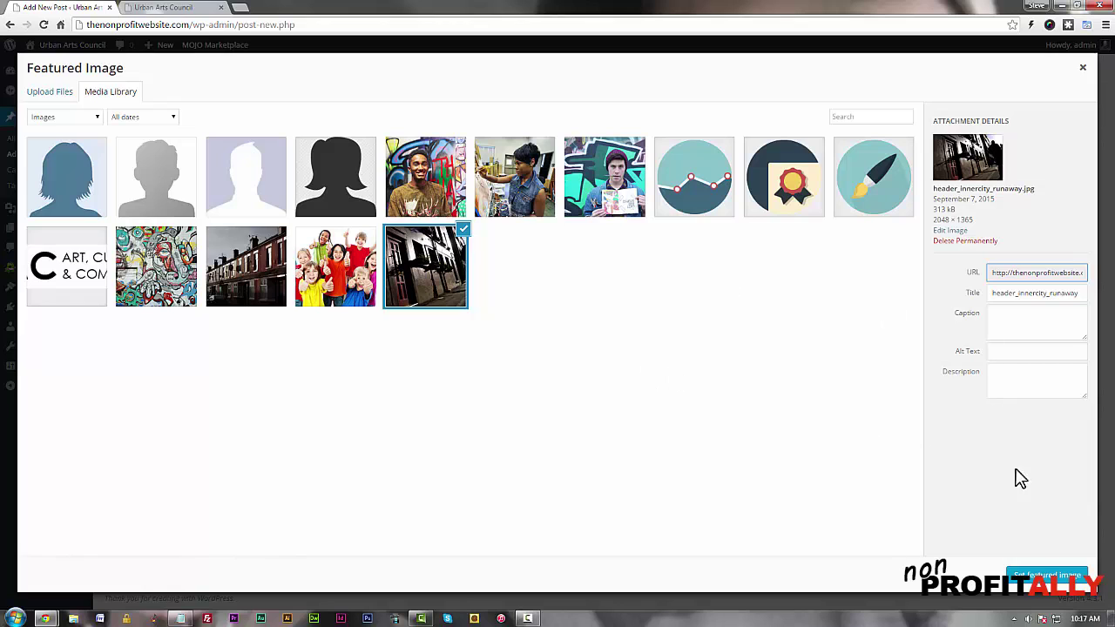
pyautogui.click(1045, 575)
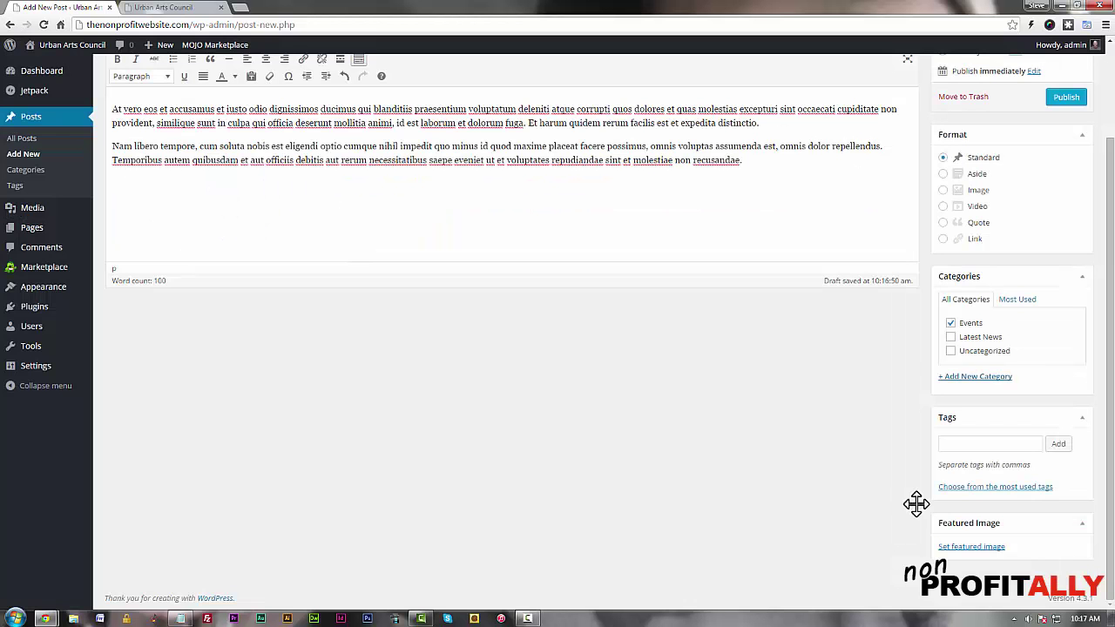
pyautogui.scroll(-1, 837, 423)
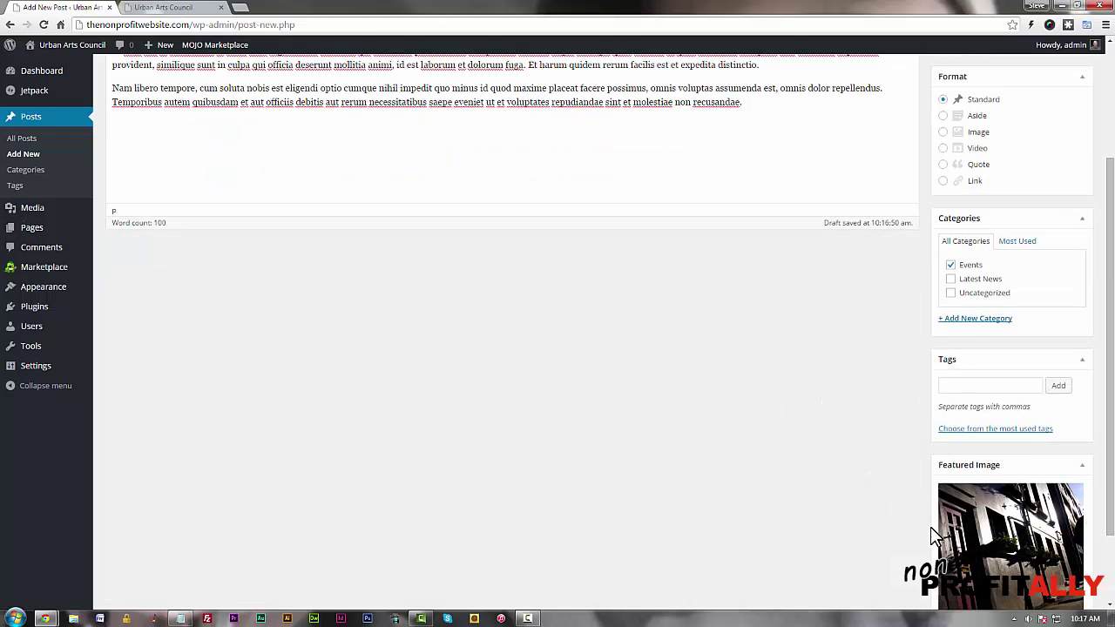
# Step: Review the "Event One" post's content, category and featured image, and publish it
pyautogui.scroll(2, 793, 478)
pyautogui.scroll(1, 792, 478)
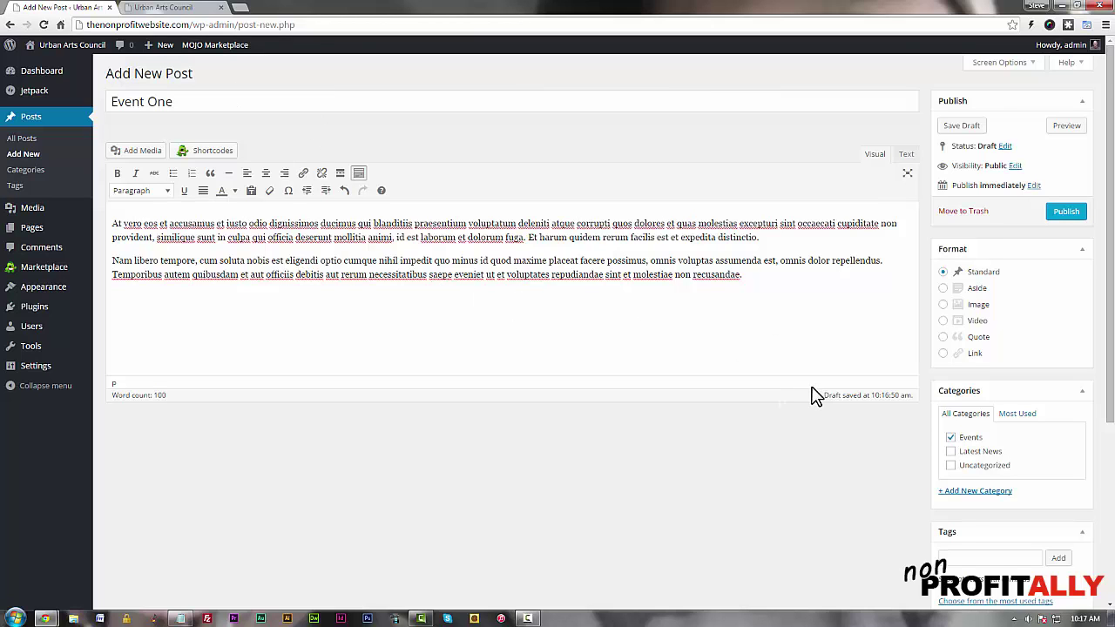
pyautogui.scroll(-2, 813, 393)
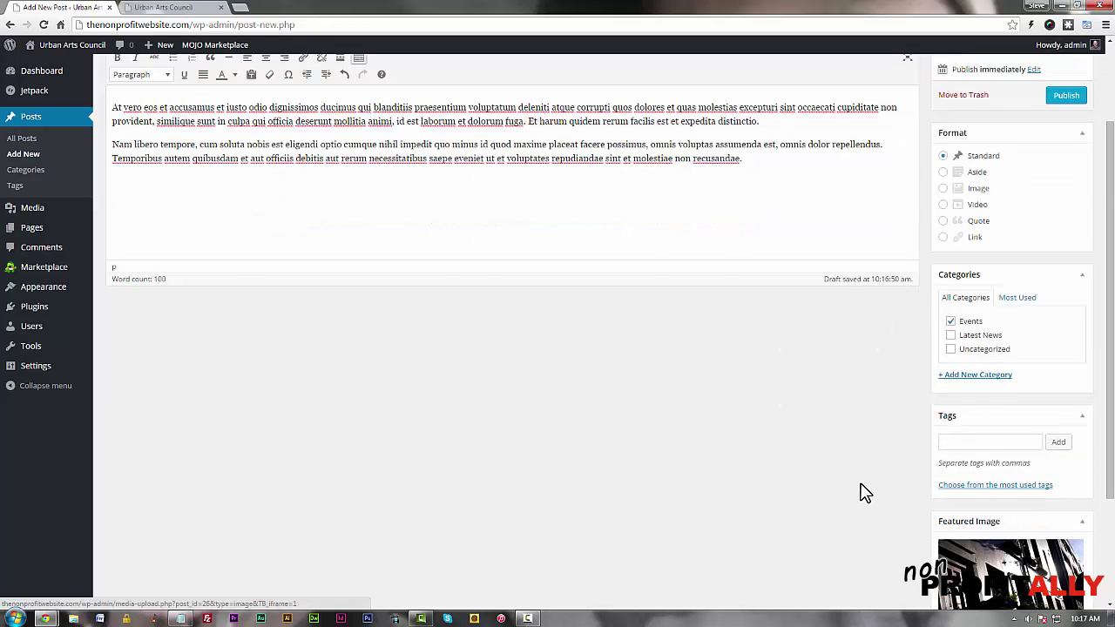
pyautogui.scroll(2, 861, 491)
pyautogui.click(1066, 212)
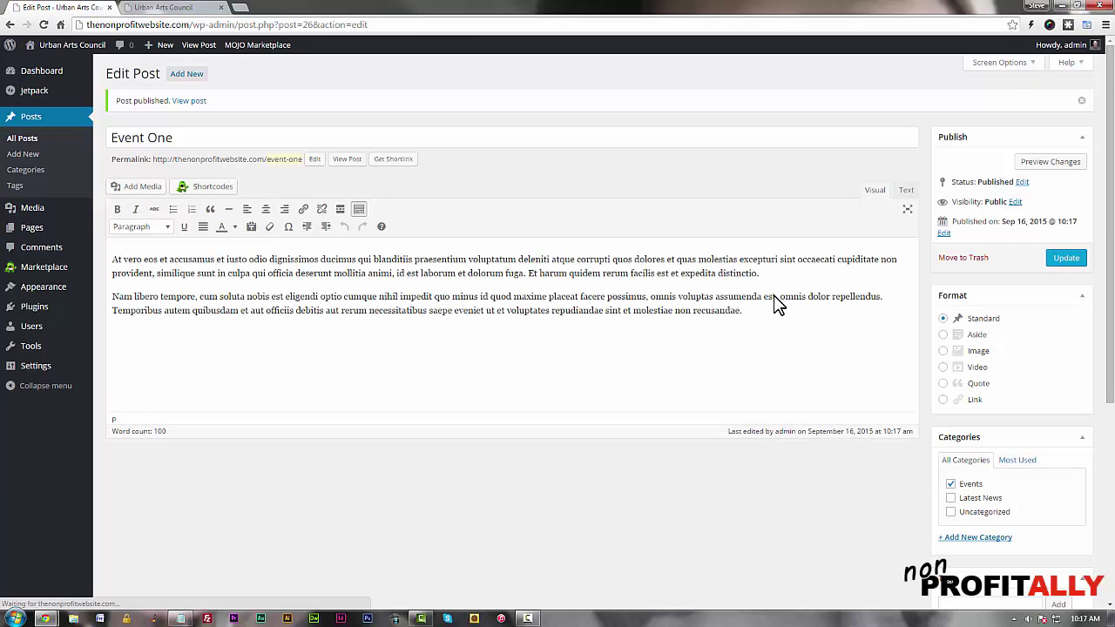
# Step: Reload the live Urban Arts Council homepage and check the "Event One" post in the News & Events section
pyautogui.click(150, 8)
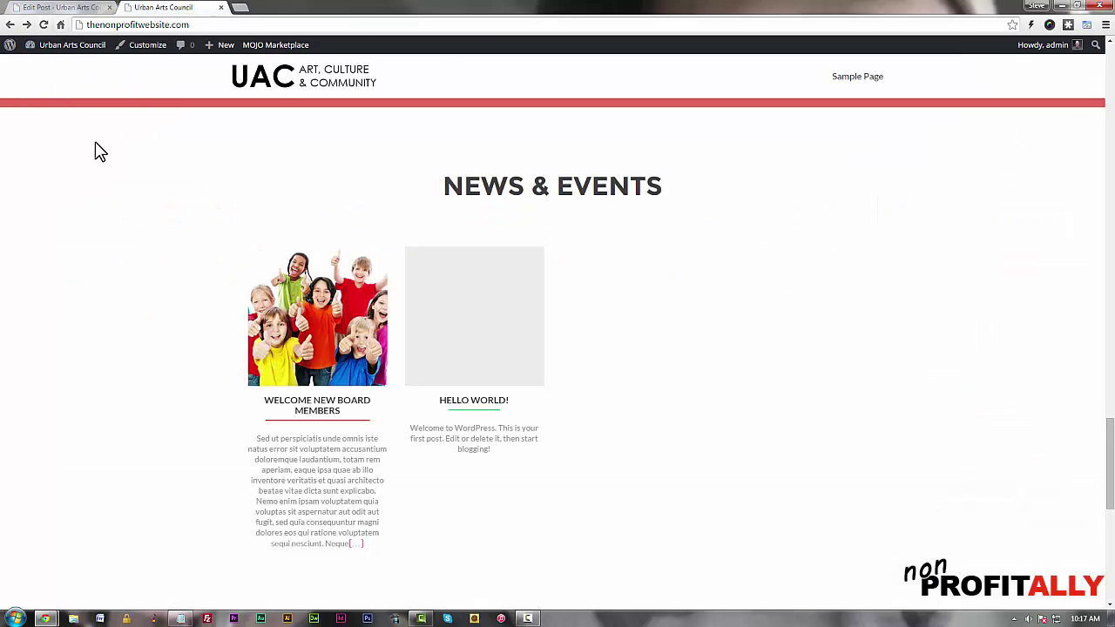
pyautogui.scroll(10, 96, 146)
pyautogui.scroll(3, 95, 149)
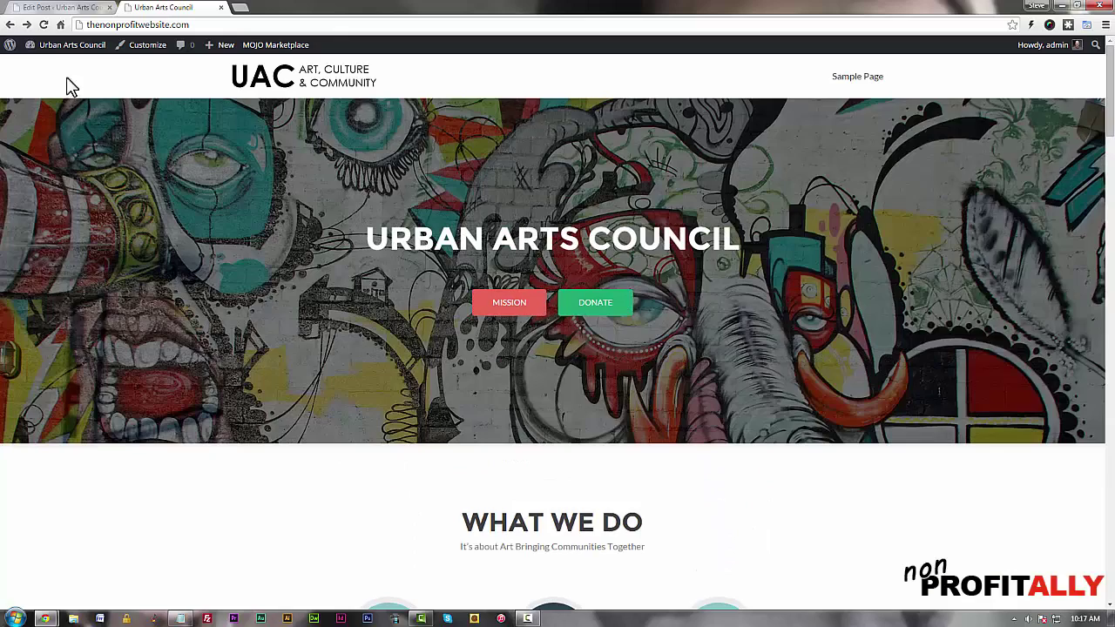
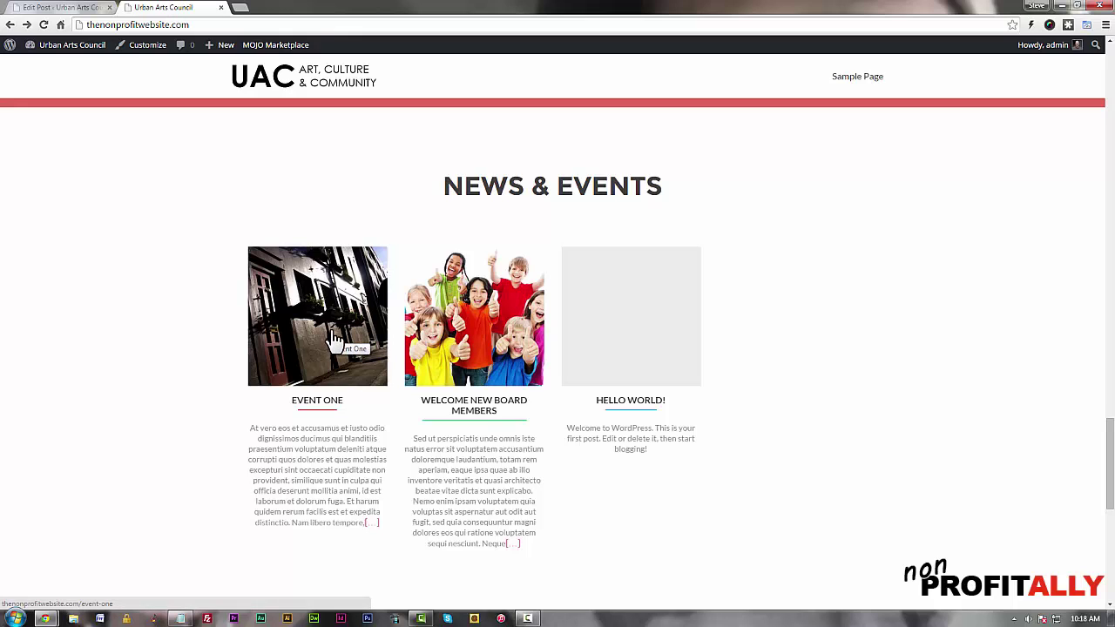
# Step: Open the "Welcome New Board Members" post from the homepage and review its full text
pyautogui.click(488, 408)
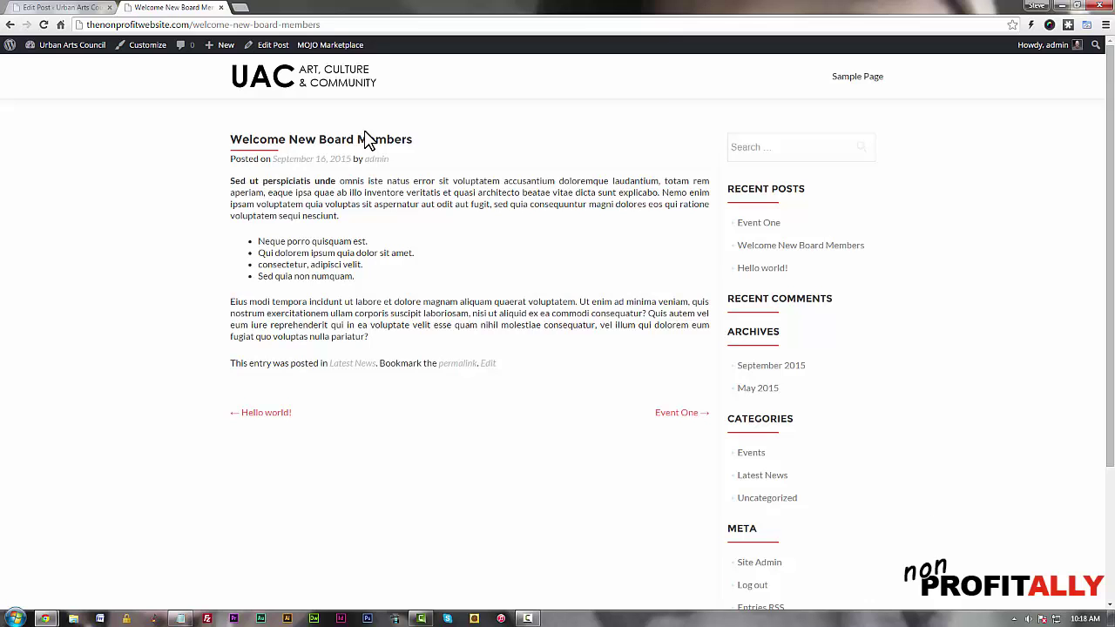
pyautogui.moveTo(258, 199); pyautogui.dragTo(418, 336)
pyautogui.click(421, 339)
# Step: View the Events and Latest News category archives on the live site to see which posts each contains
pyautogui.scroll(-3, 939, 374)
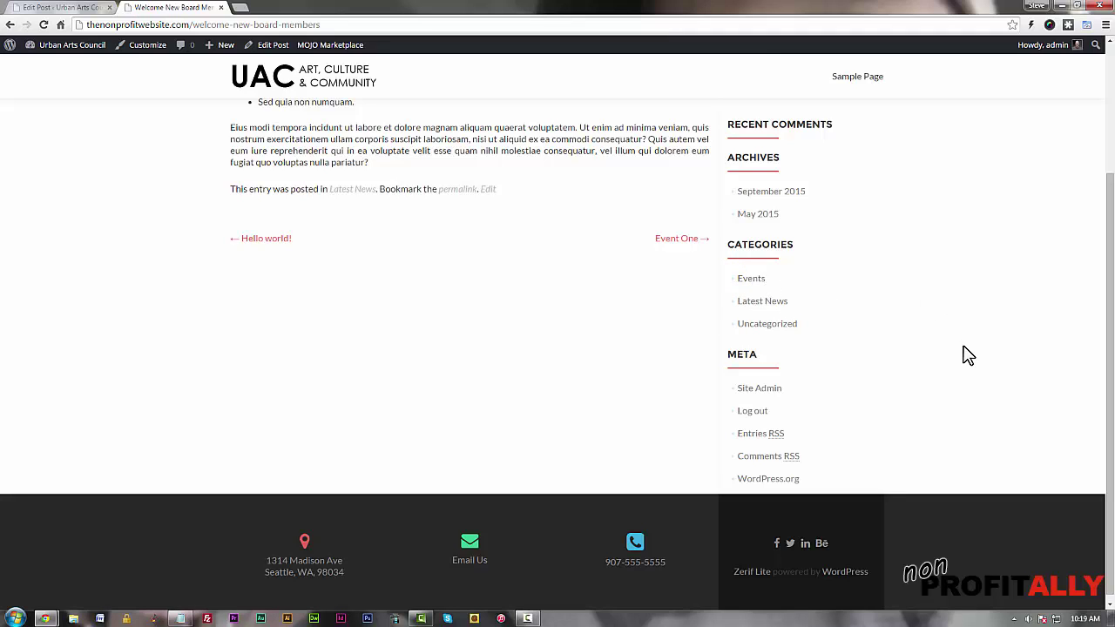
pyautogui.click(745, 278)
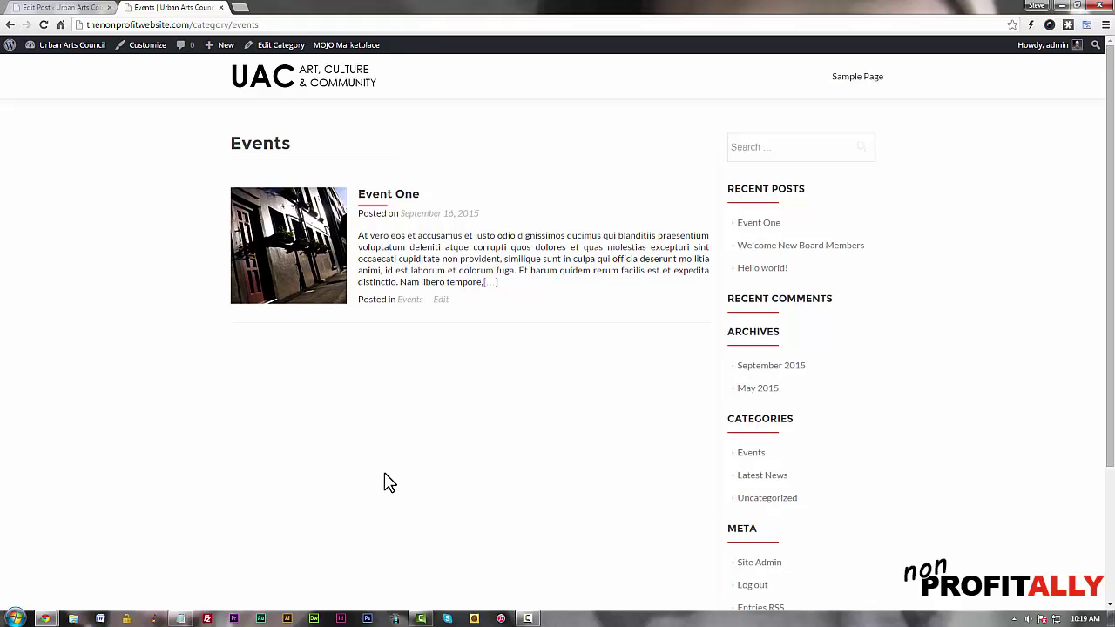
pyautogui.click(754, 478)
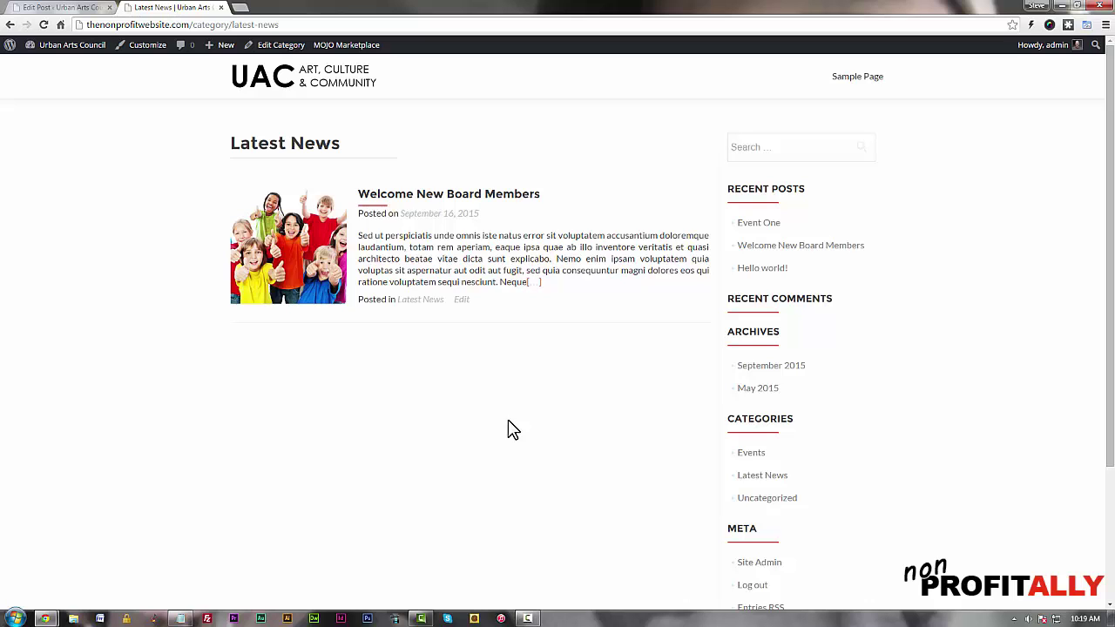
# Step: Return to the live homepage and look through its sections down to the contact form, revisiting News & Events
pyautogui.click(319, 84)
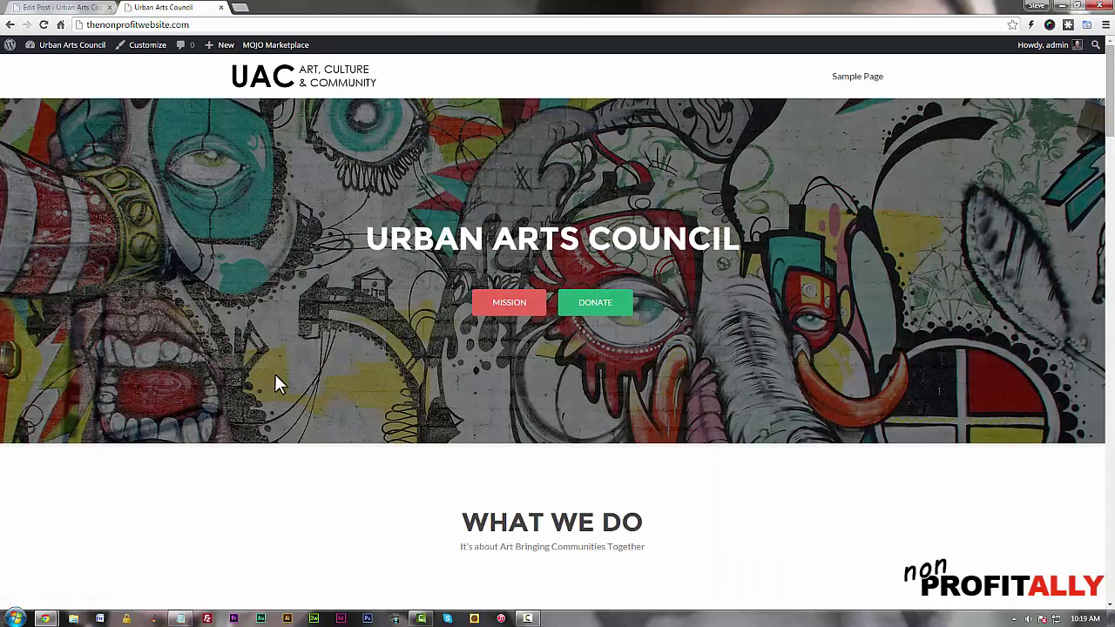
pyautogui.scroll(-10, 275, 378)
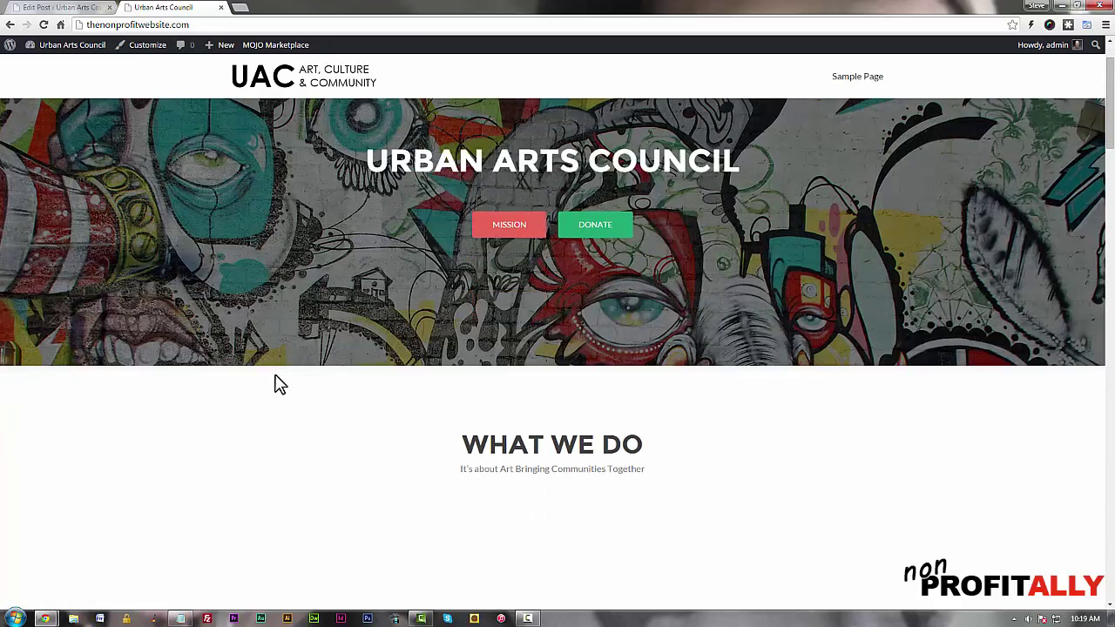
pyautogui.scroll(-8, 275, 380)
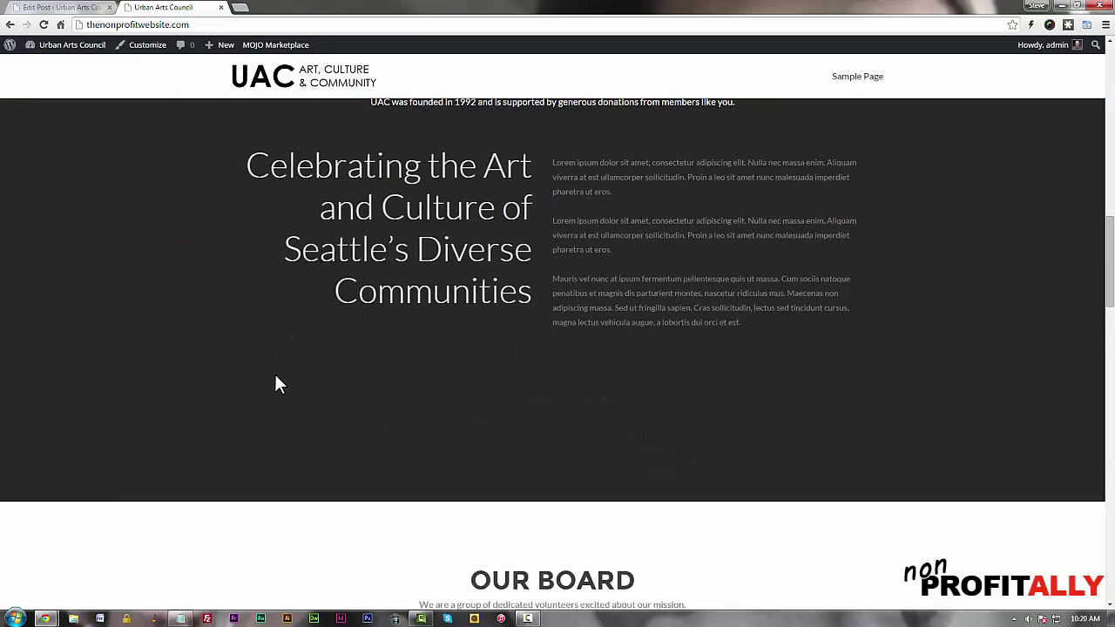
pyautogui.scroll(-10, 277, 384)
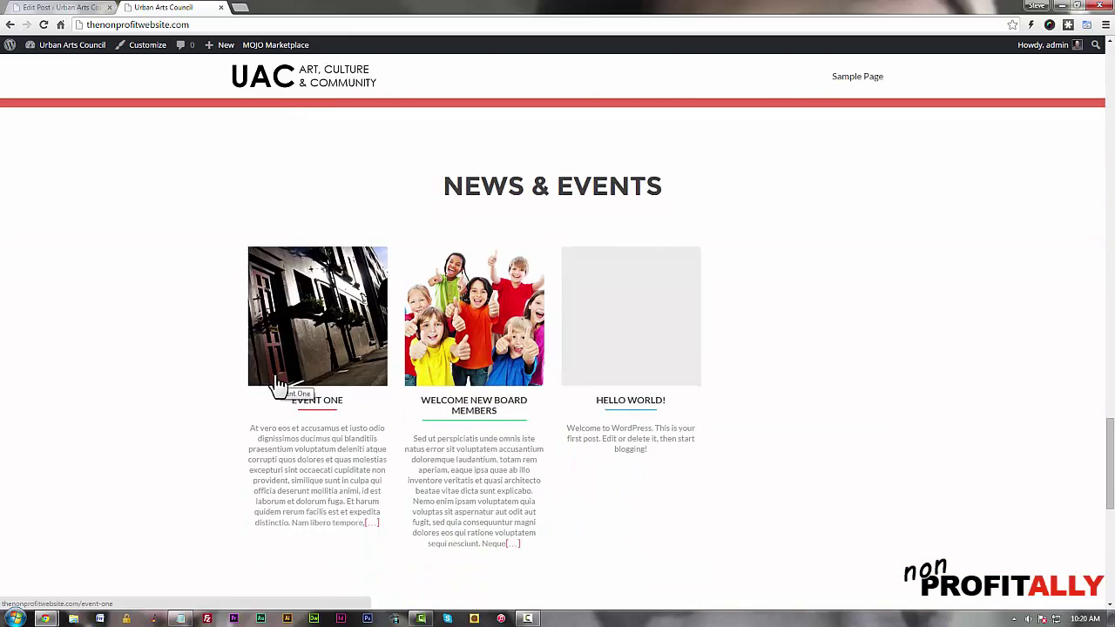
pyautogui.scroll(-4, 276, 385)
pyautogui.scroll(-3, 276, 380)
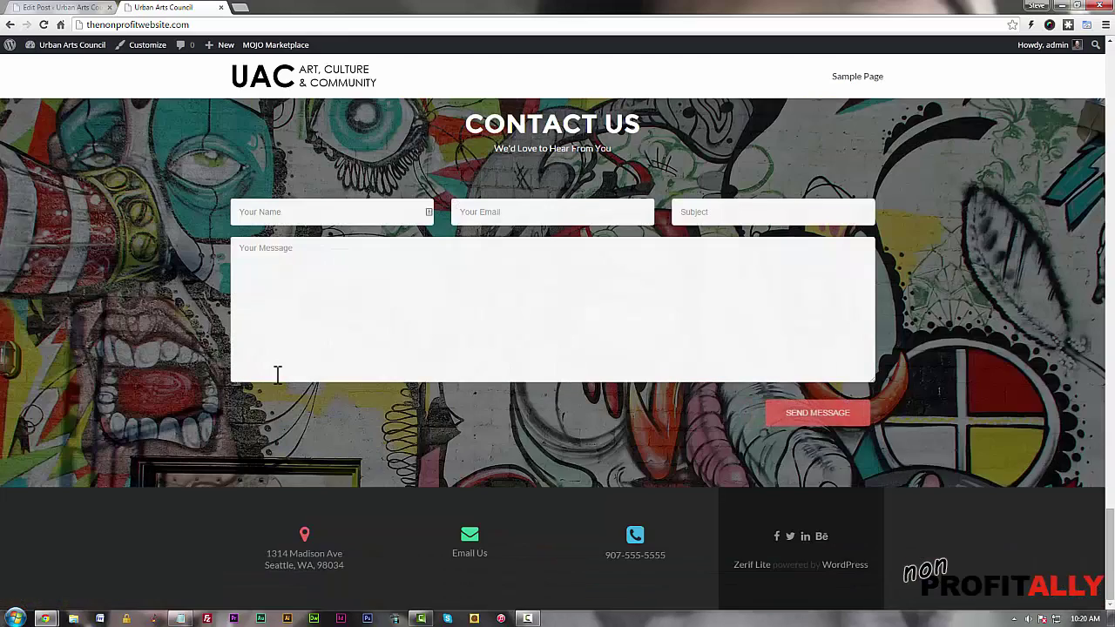
pyautogui.scroll(4, 277, 375)
pyautogui.scroll(3, 277, 375)
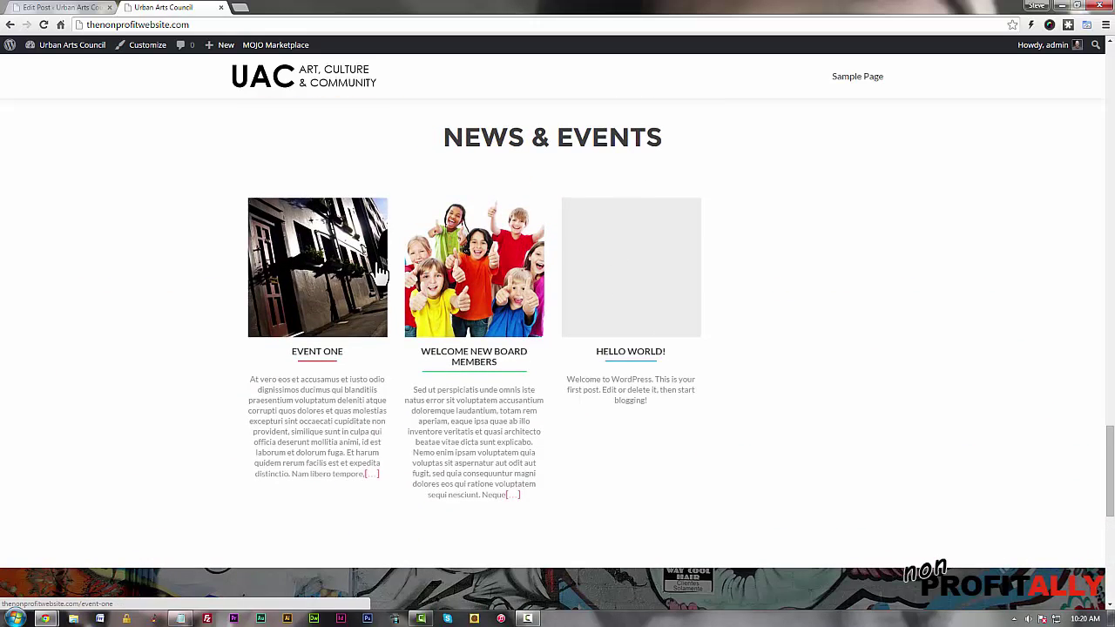
# Step: Return to the WordPress admin's list of all posts and move the "Hello world!" post to the trash
pyautogui.click(50, 8)
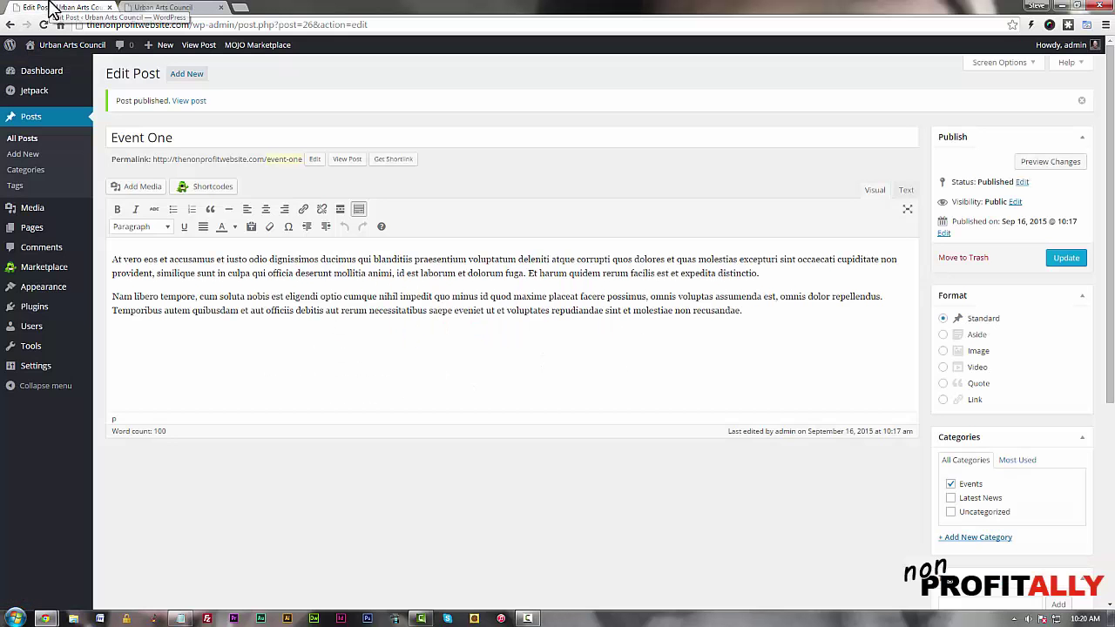
pyautogui.click(24, 140)
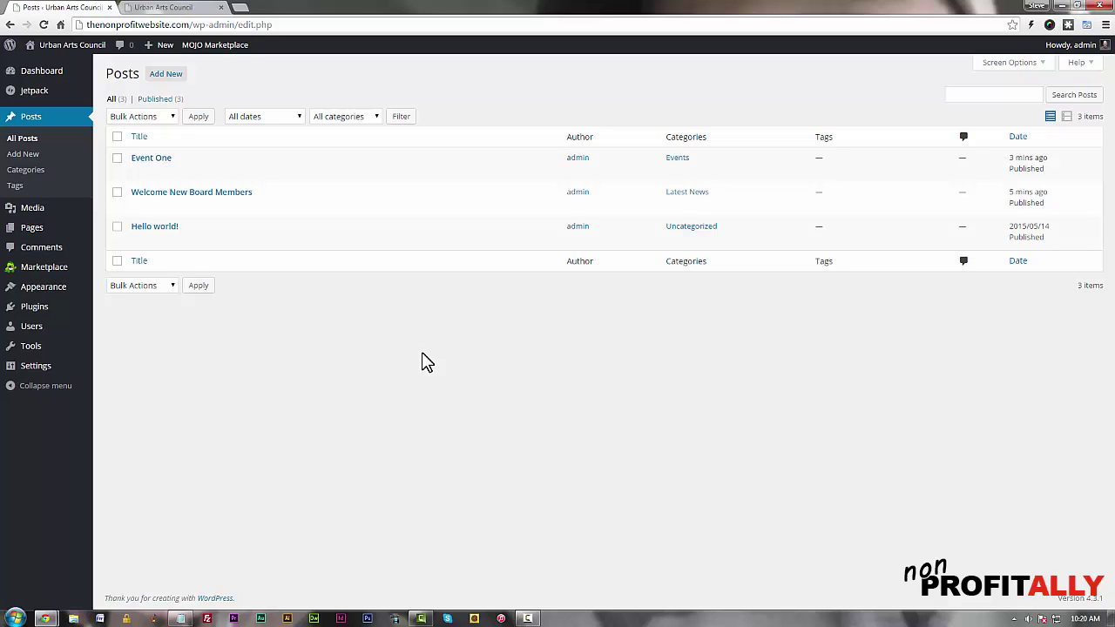
pyautogui.moveTo(139, 248)
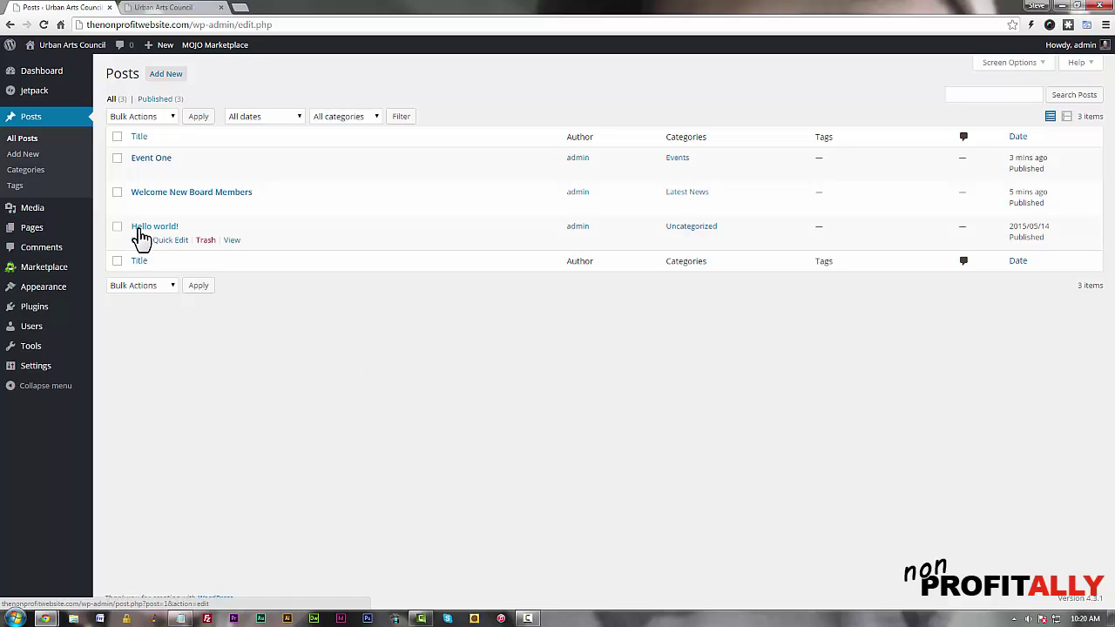
pyautogui.click(205, 244)
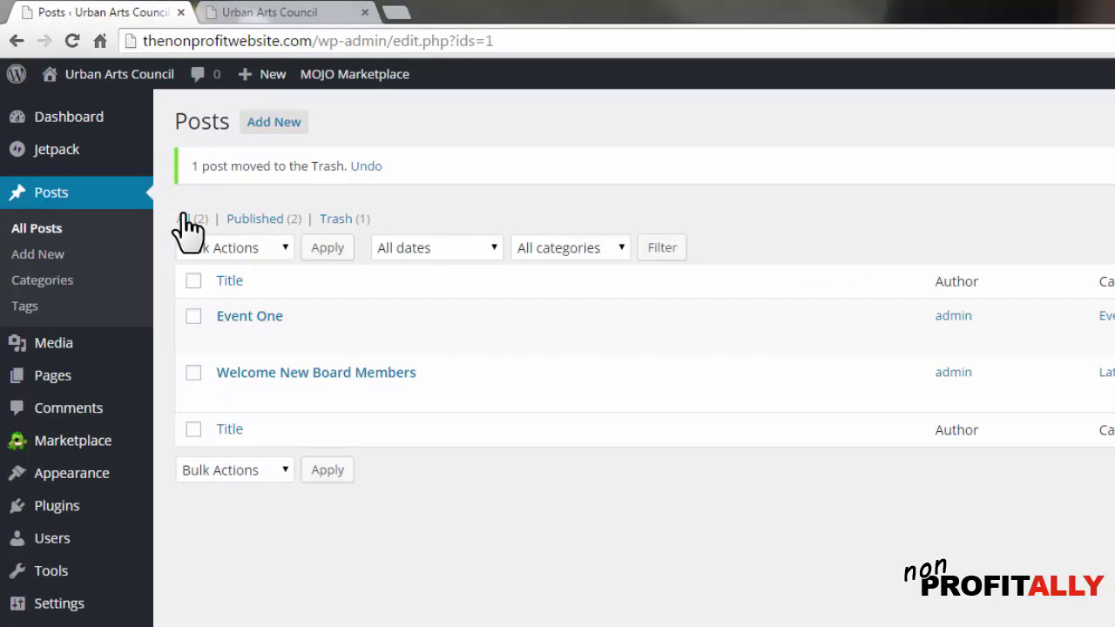
# Step: Permanently delete the "Hello world!" post from the trashed posts
pyautogui.click(340, 220)
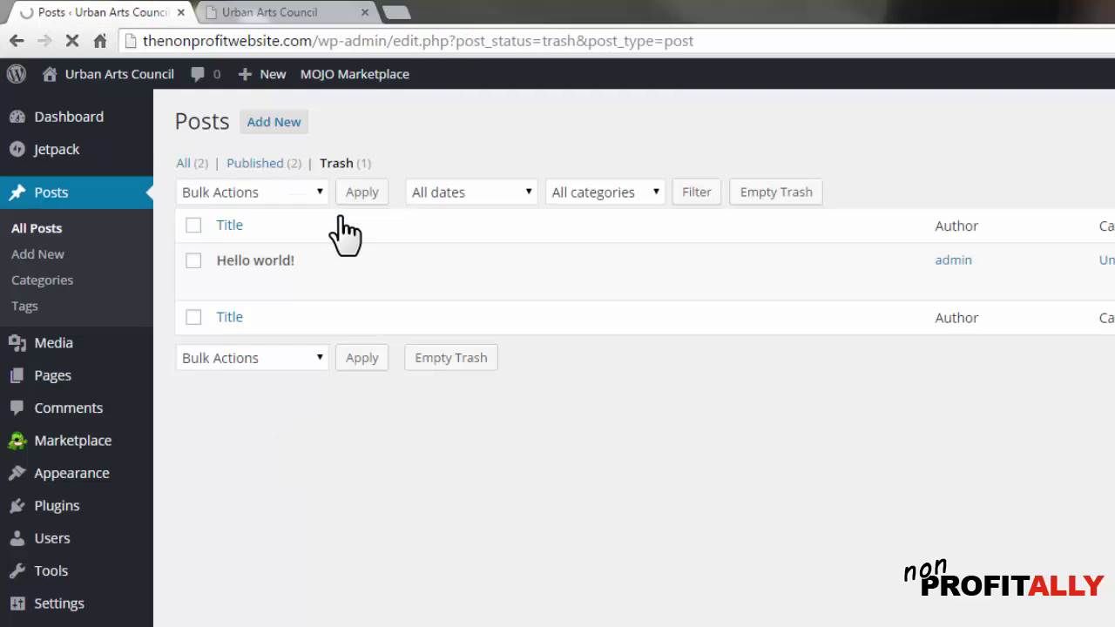
pyautogui.moveTo(203, 262)
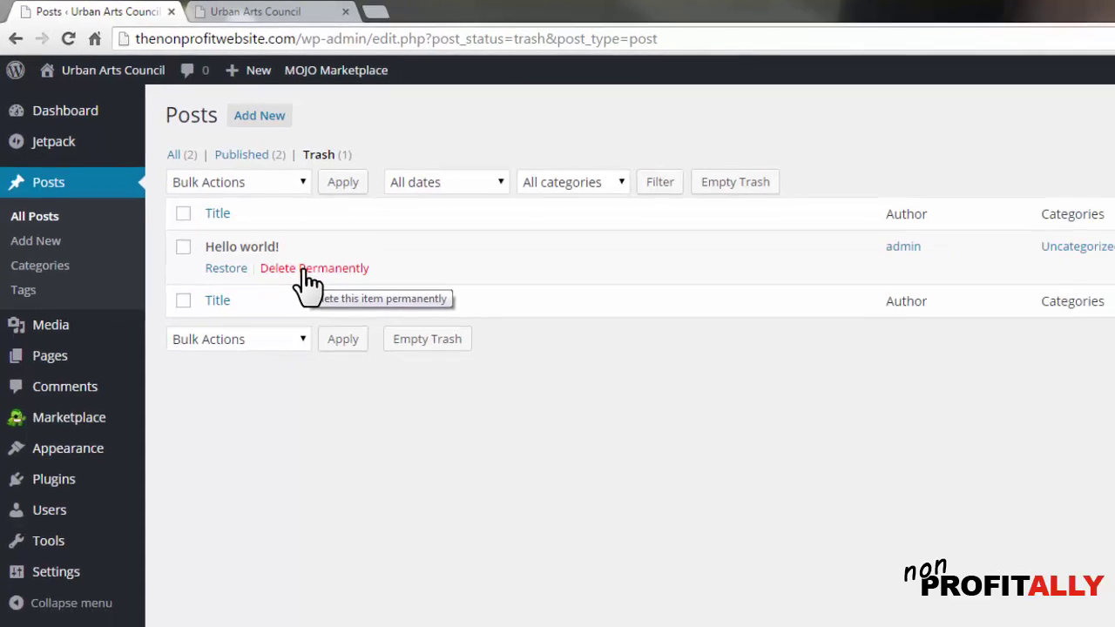
pyautogui.click(327, 284)
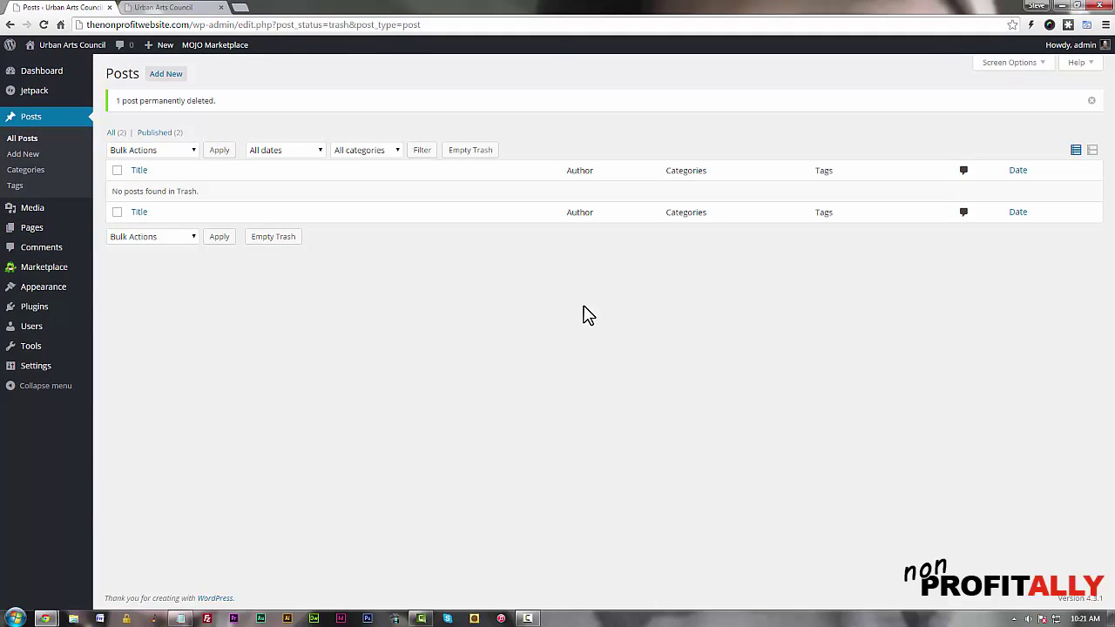